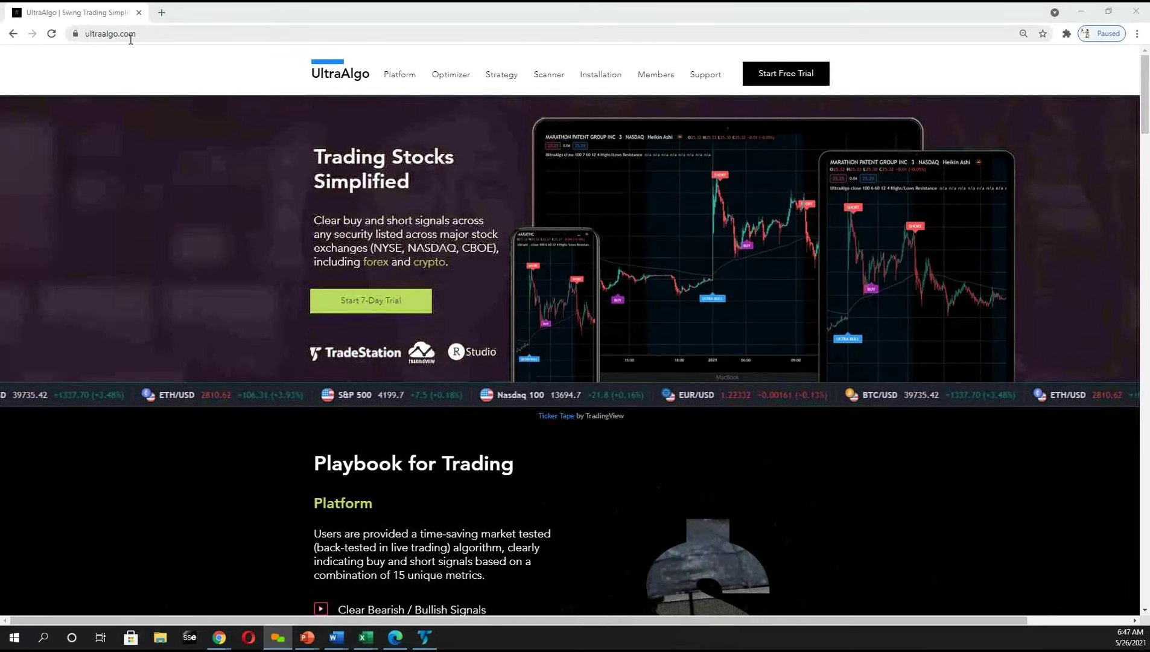
Step: Open the Learn More page of the Automated Trading section in a new browser tab and switch to it
scroll(275, 152, down, 20)
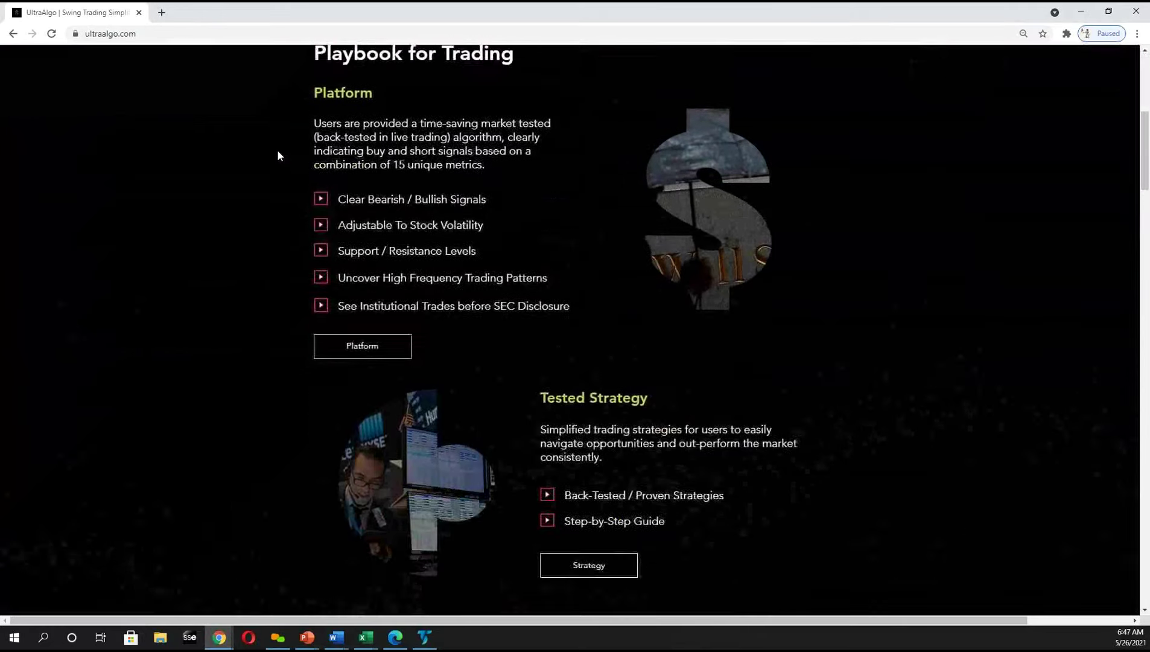
scroll(278, 156, down, 2)
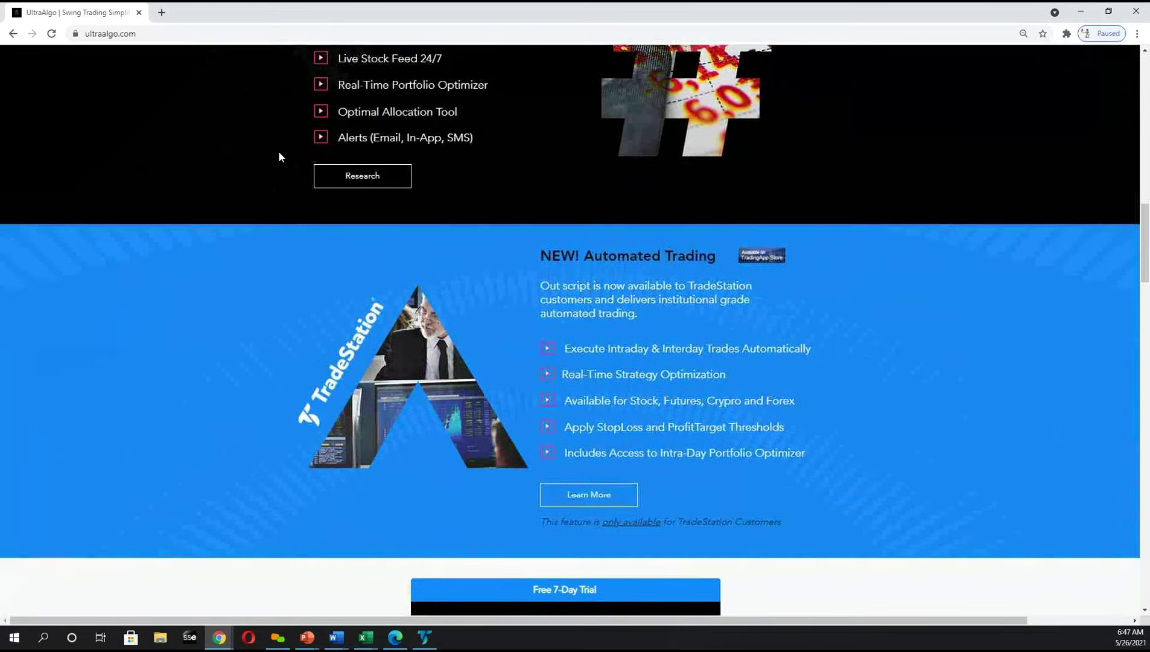
scroll(585, 161, down, 1)
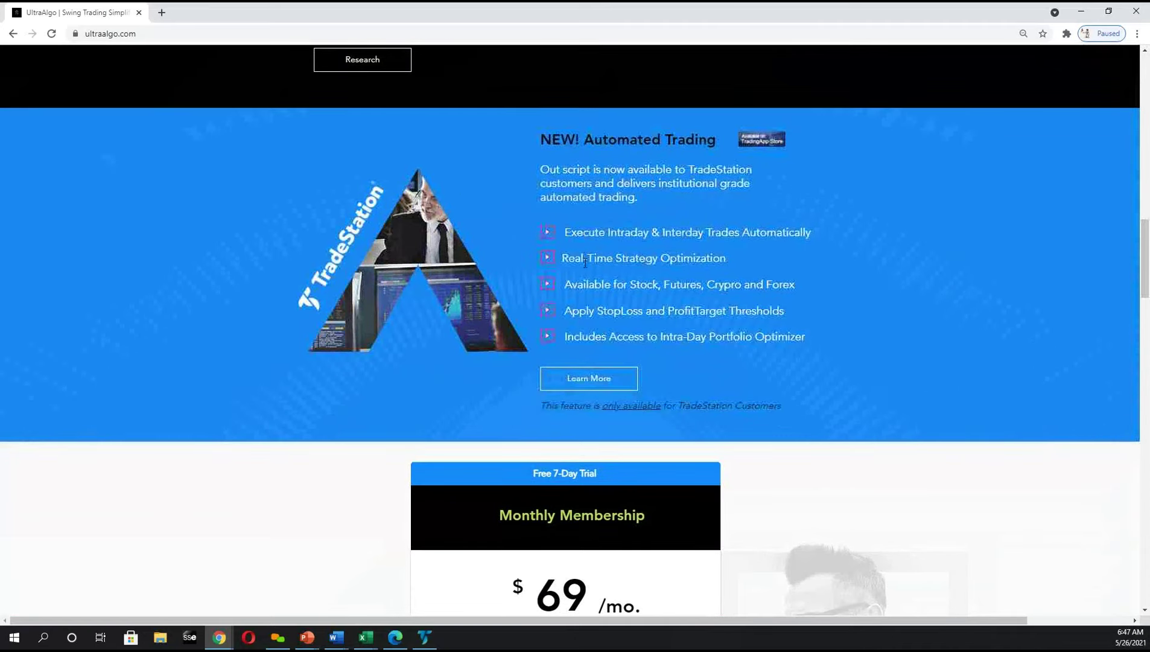
right_click(588, 381)
click(610, 388)
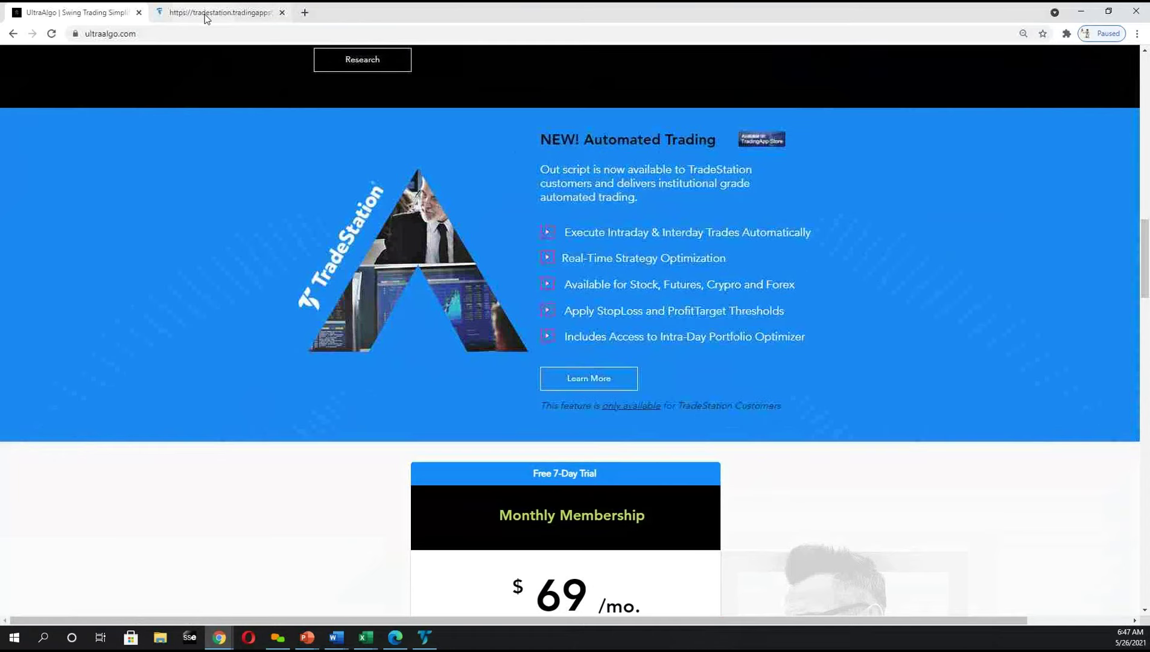
click(205, 17)
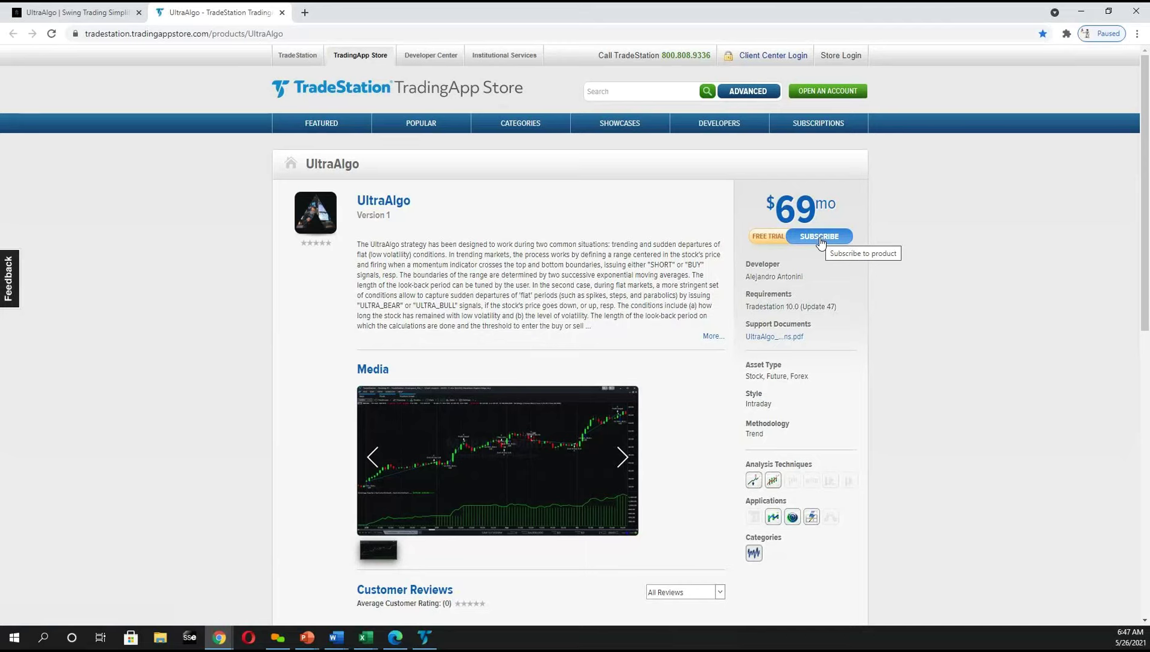
Step: Examine the UltraAlgo product page and its enlarged chart screenshot, closing the image when done
scroll(819, 242, down, 1)
scroll(819, 241, up, 1)
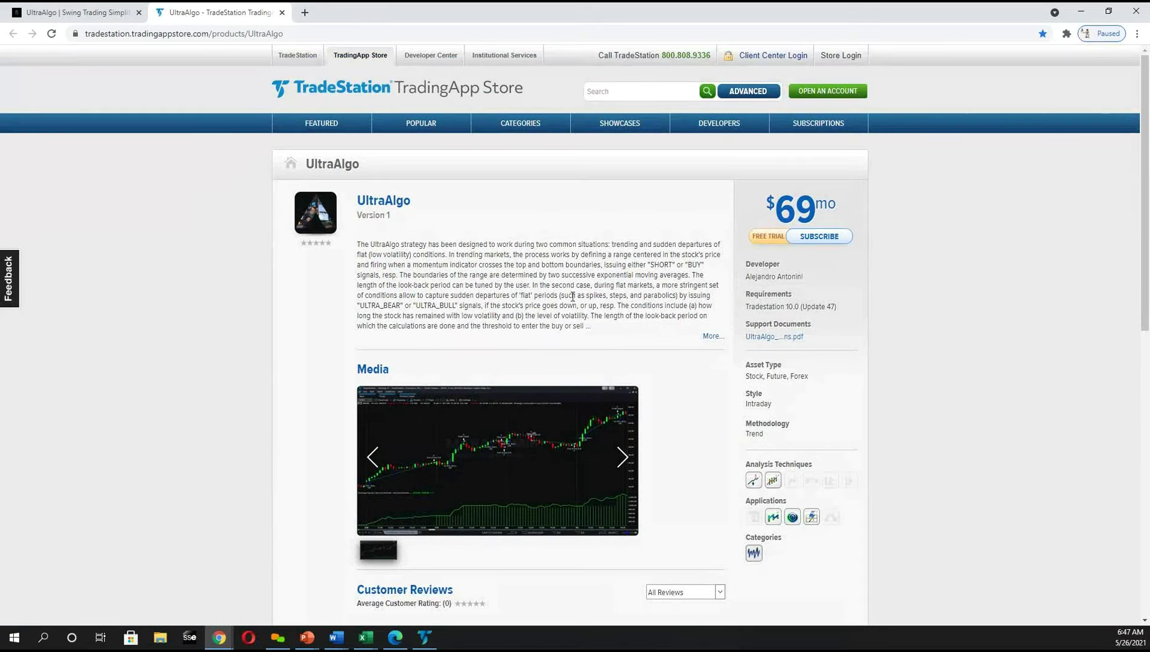
click(493, 464)
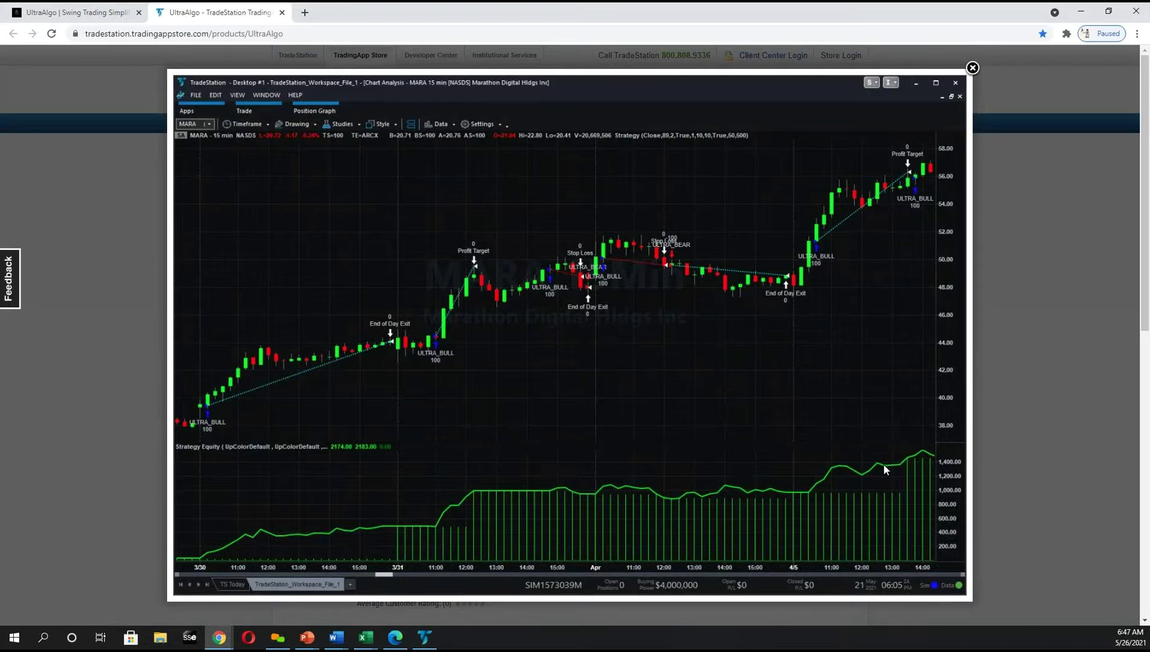
click(972, 69)
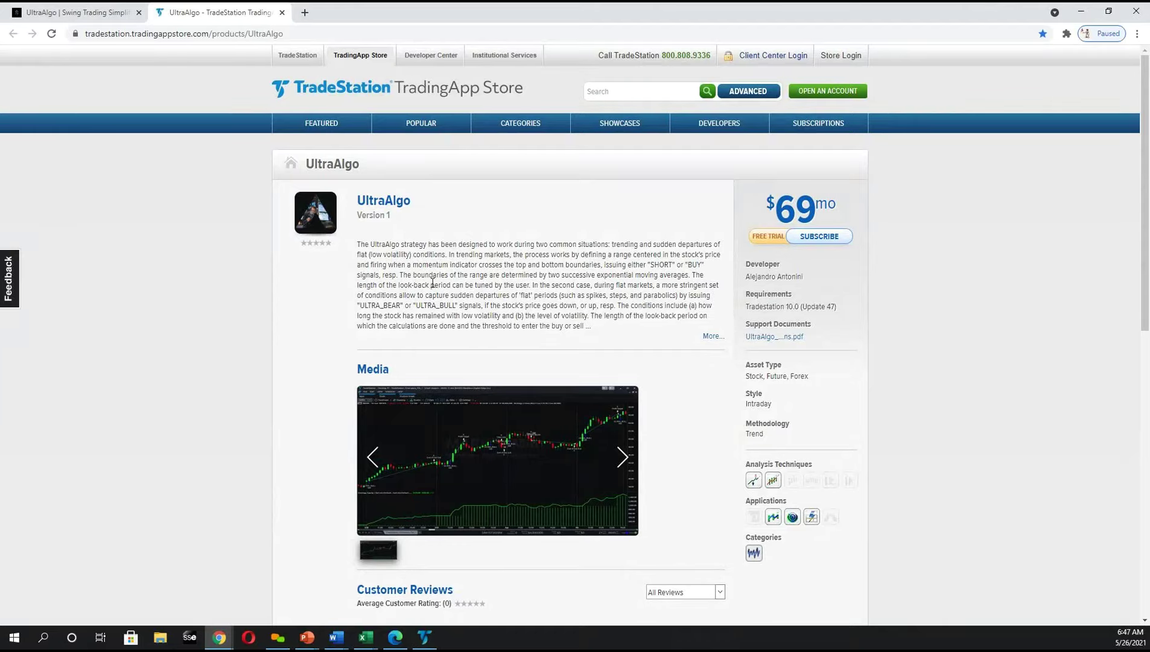
mouse_move(427, 646)
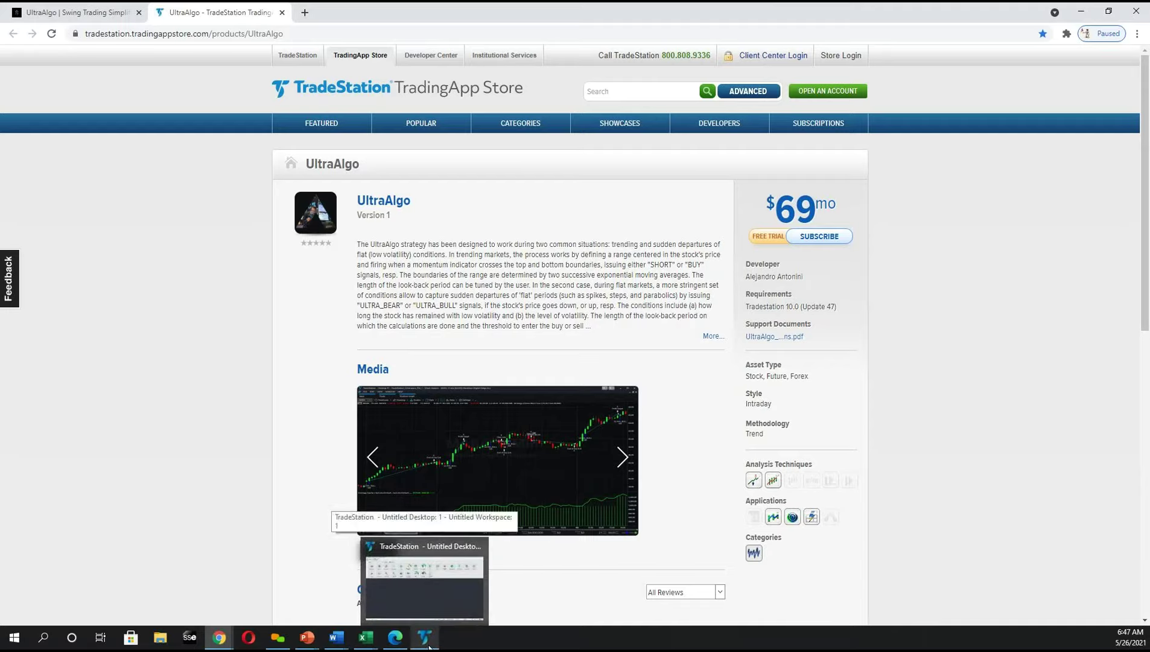
Step: Return to the UltraAlgo site and read the TradeStation installation guide's introduction and Step 1 on loading the indicator
click(77, 18)
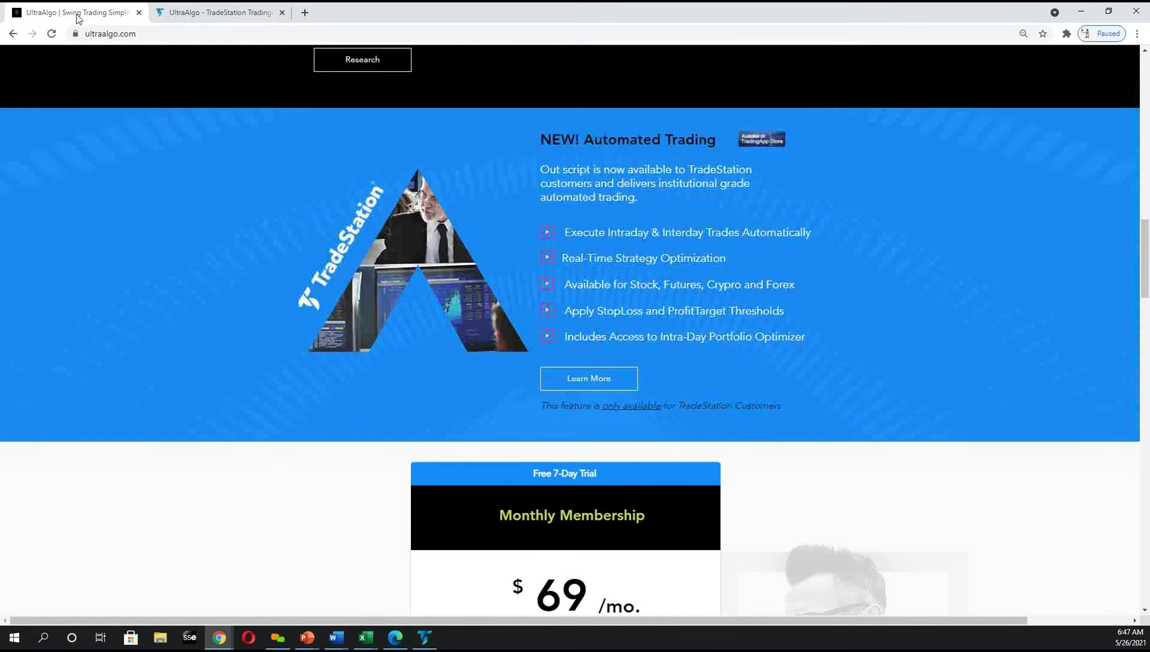
scroll(553, 287, up, 15)
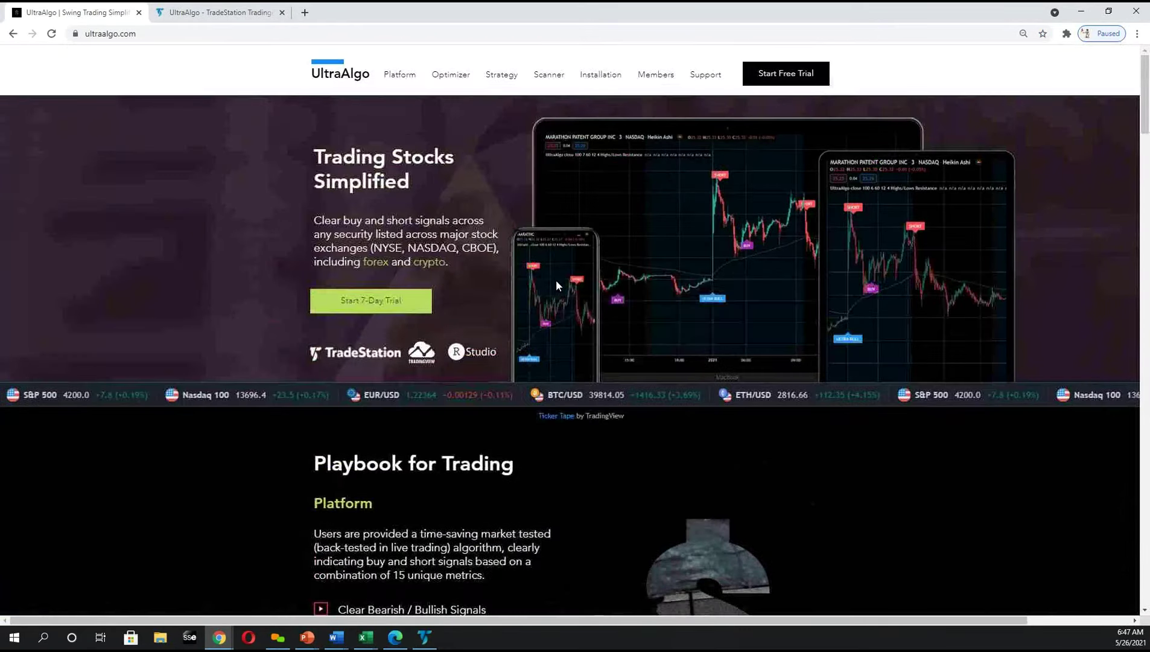
click(599, 77)
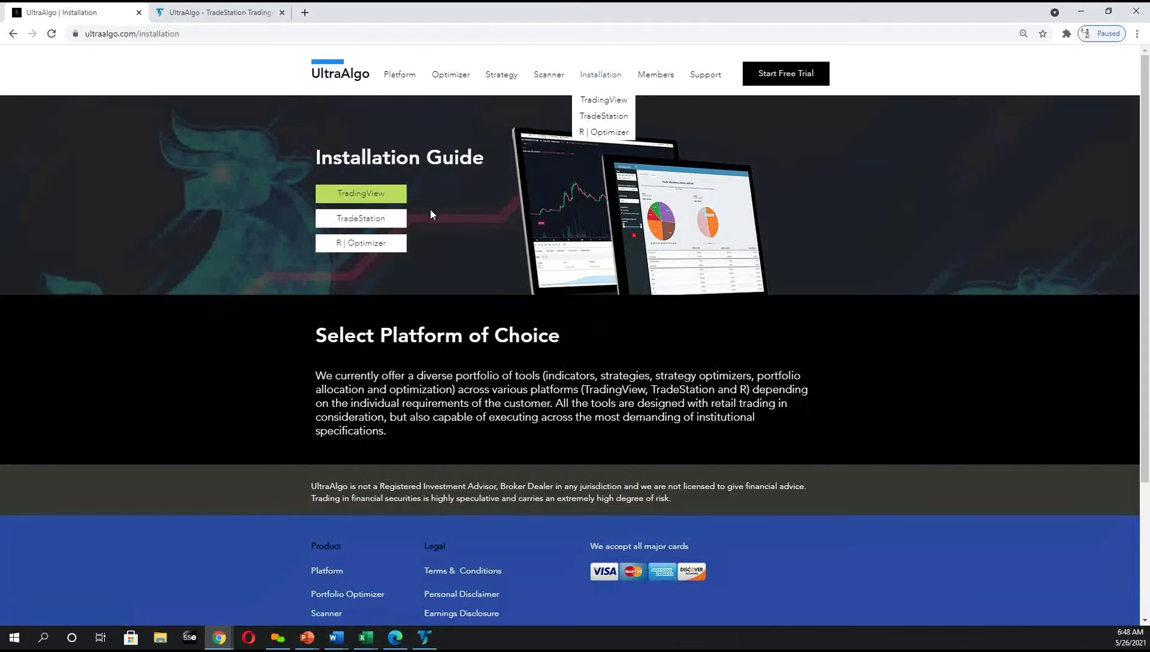
click(374, 223)
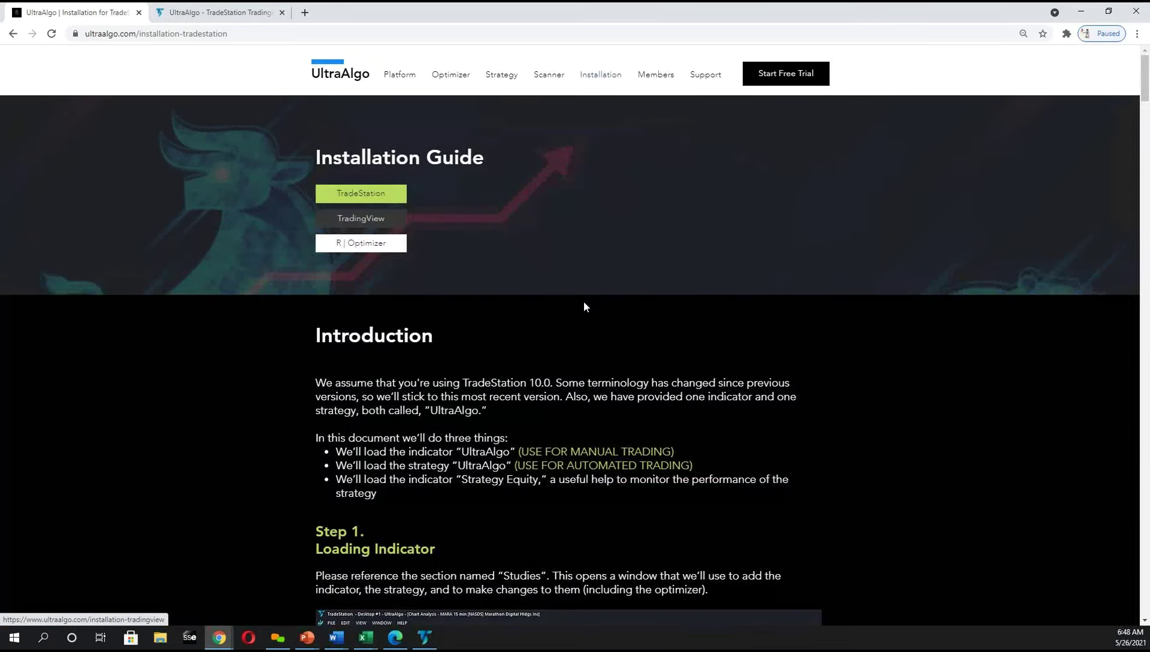
scroll(555, 379, down, 3)
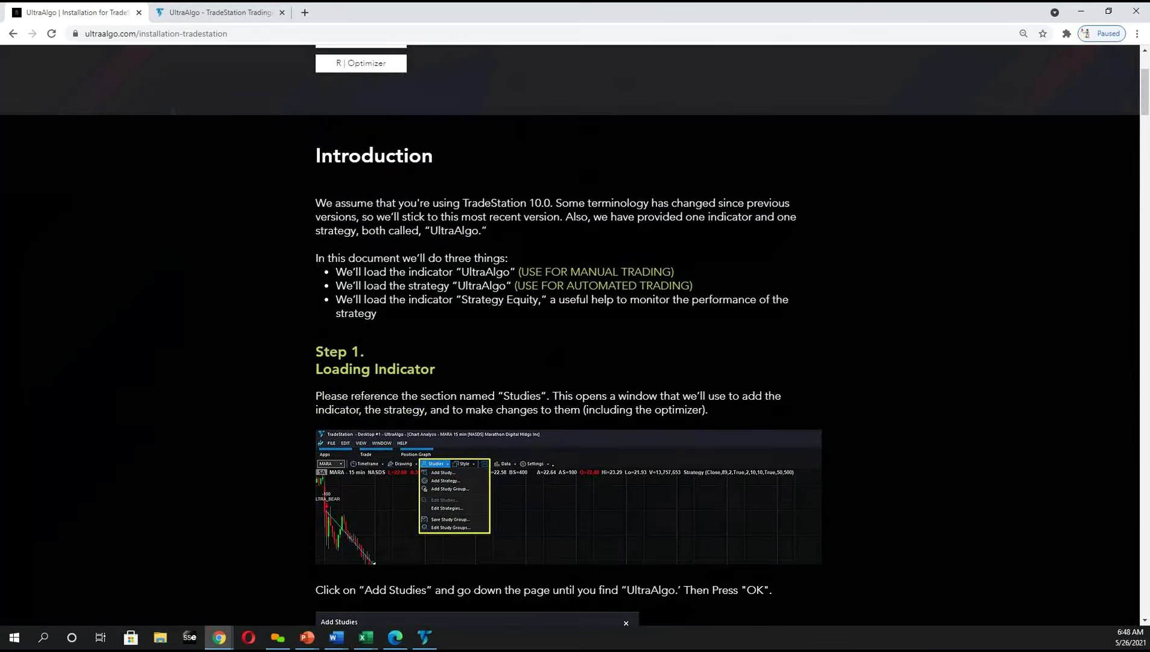
scroll(535, 373, down, 2)
scroll(504, 255, up, 1)
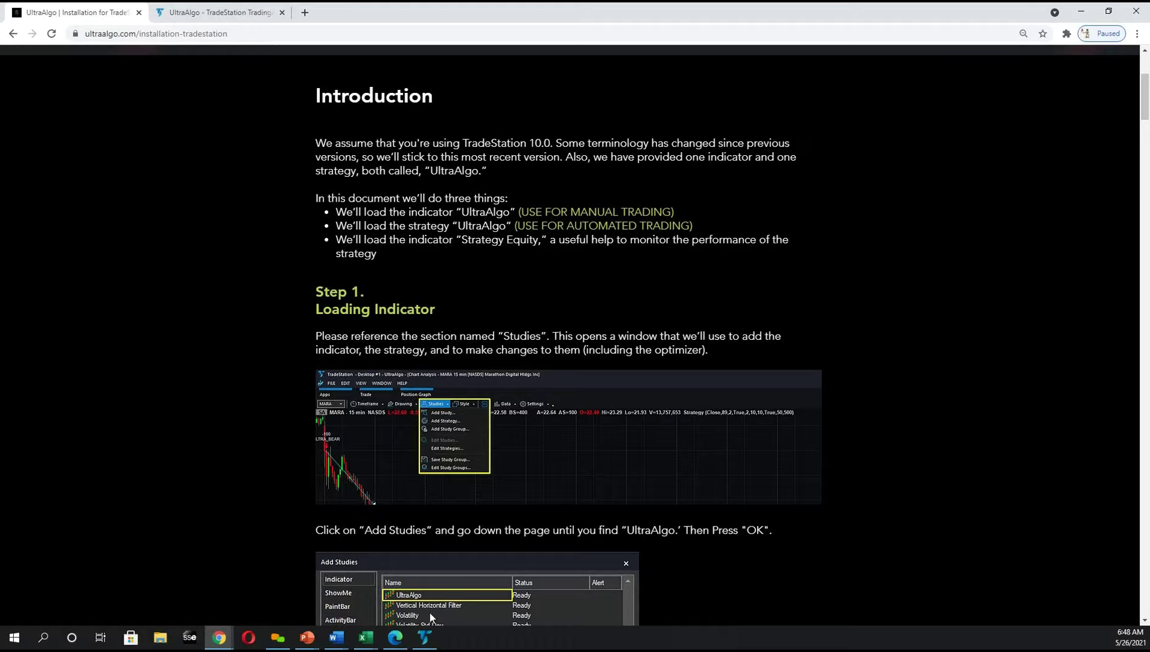
Step: Switch to TradeStation, open a new Chart Analysis window and maximize it
click(426, 636)
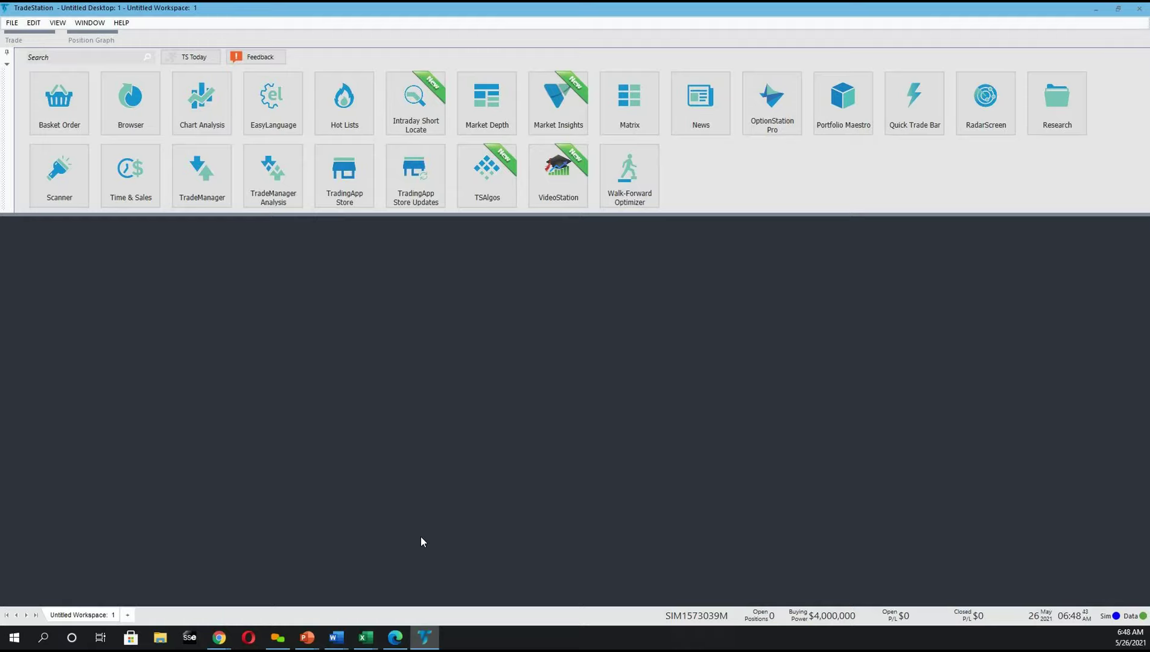
click(216, 120)
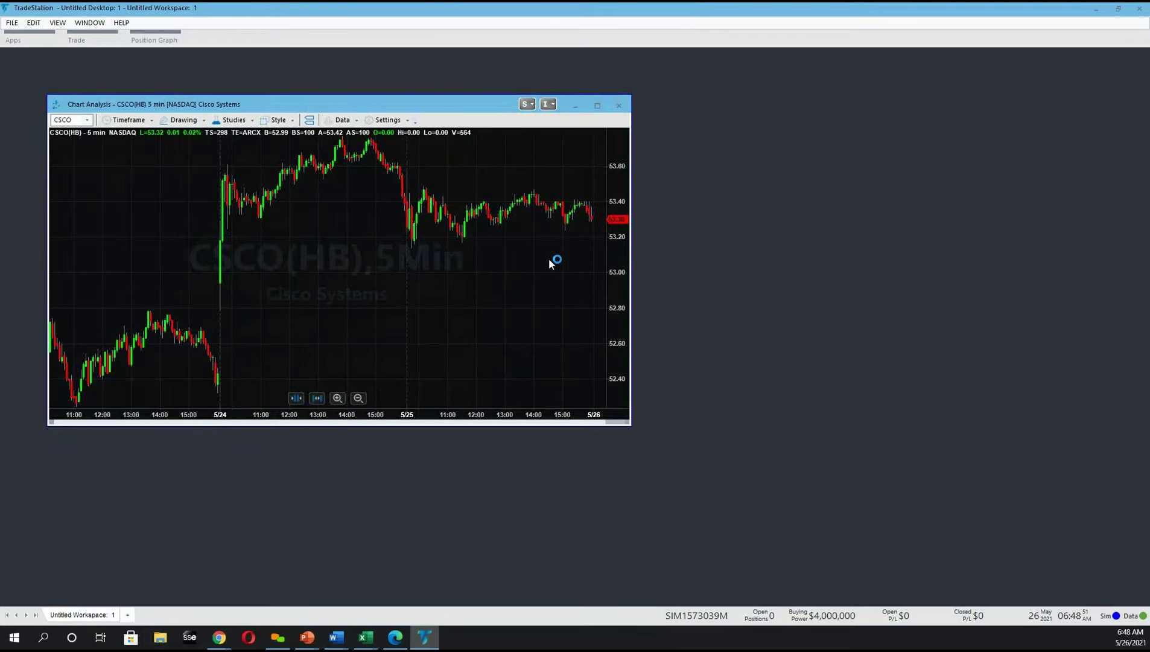
double_click(462, 105)
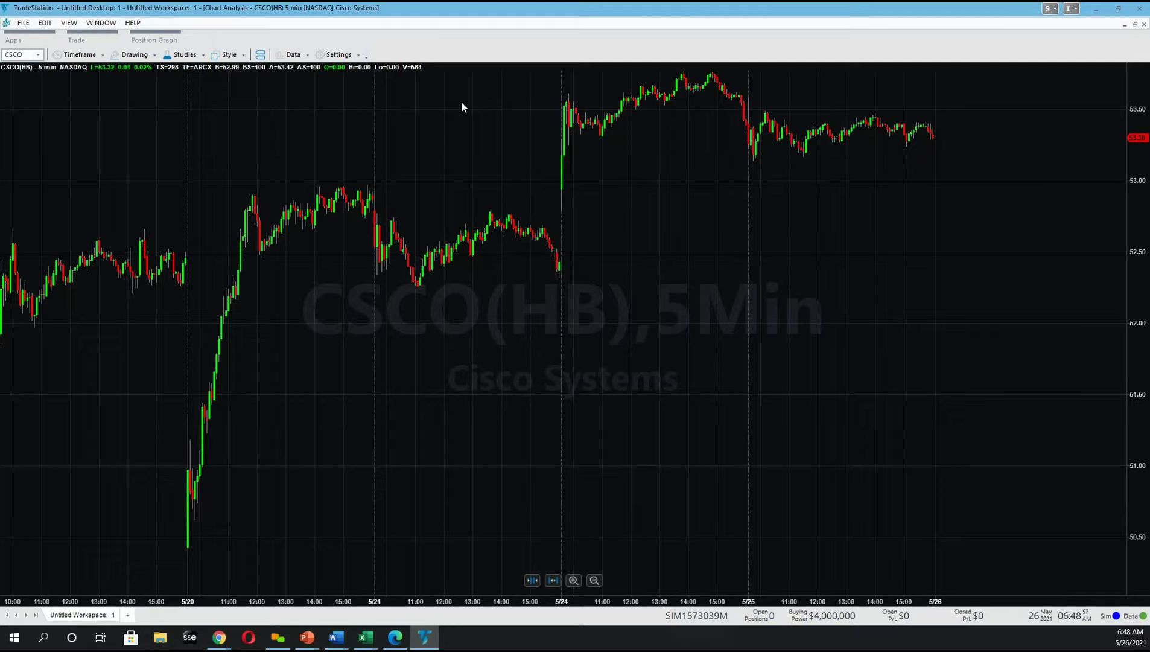
Step: Customize the CSCO chart's timeframe so its data range covers 2 Months Back
click(101, 57)
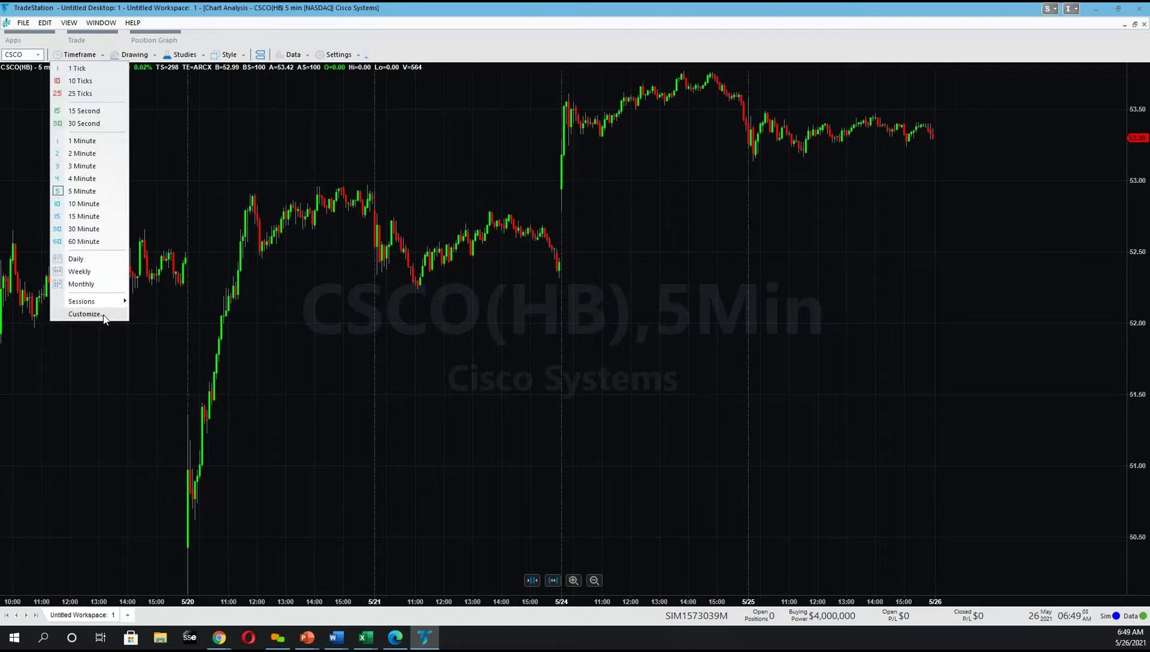
click(84, 314)
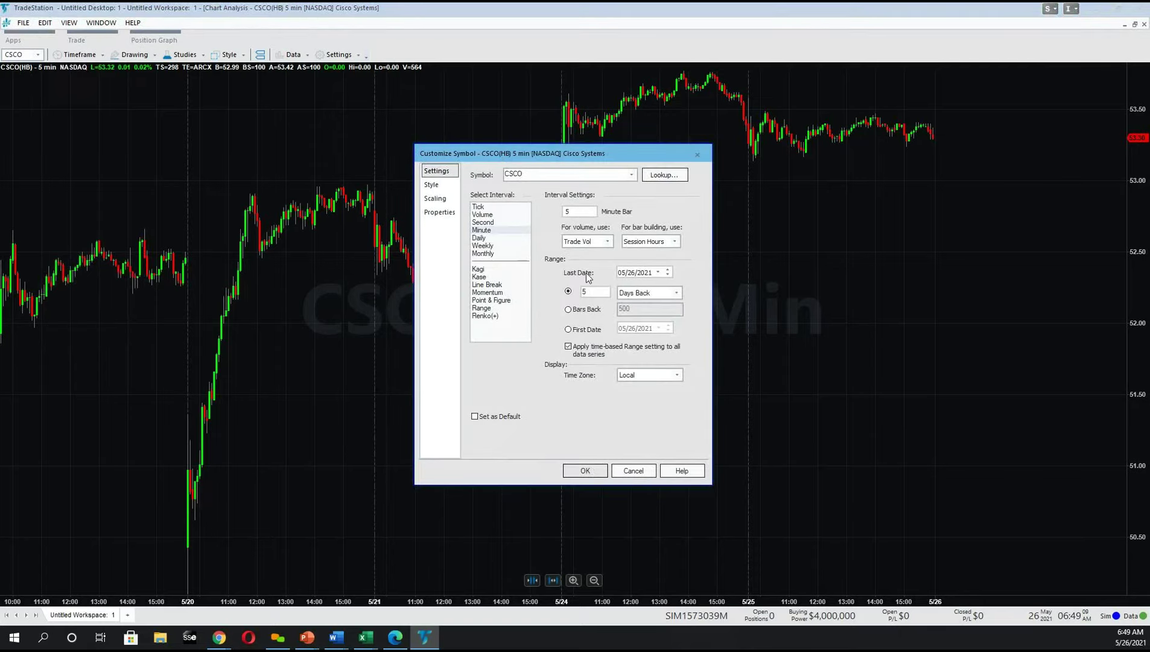
double_click(585, 292)
key(BackSpace)
text(5)
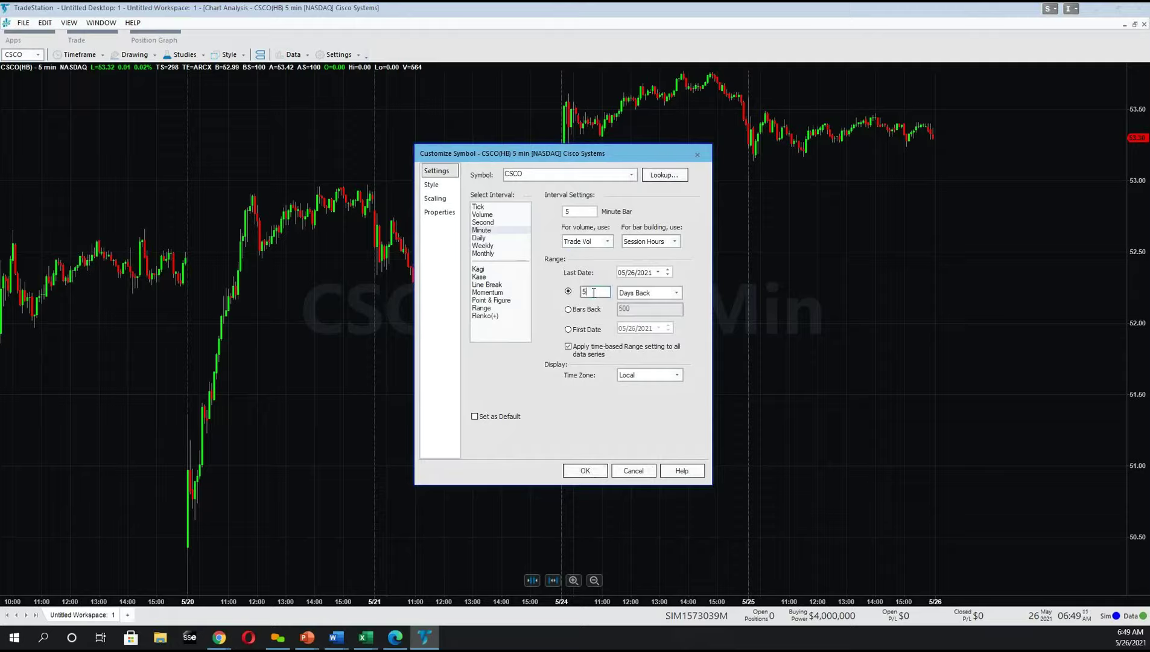
key(BackSpace)
text(2)
click(677, 292)
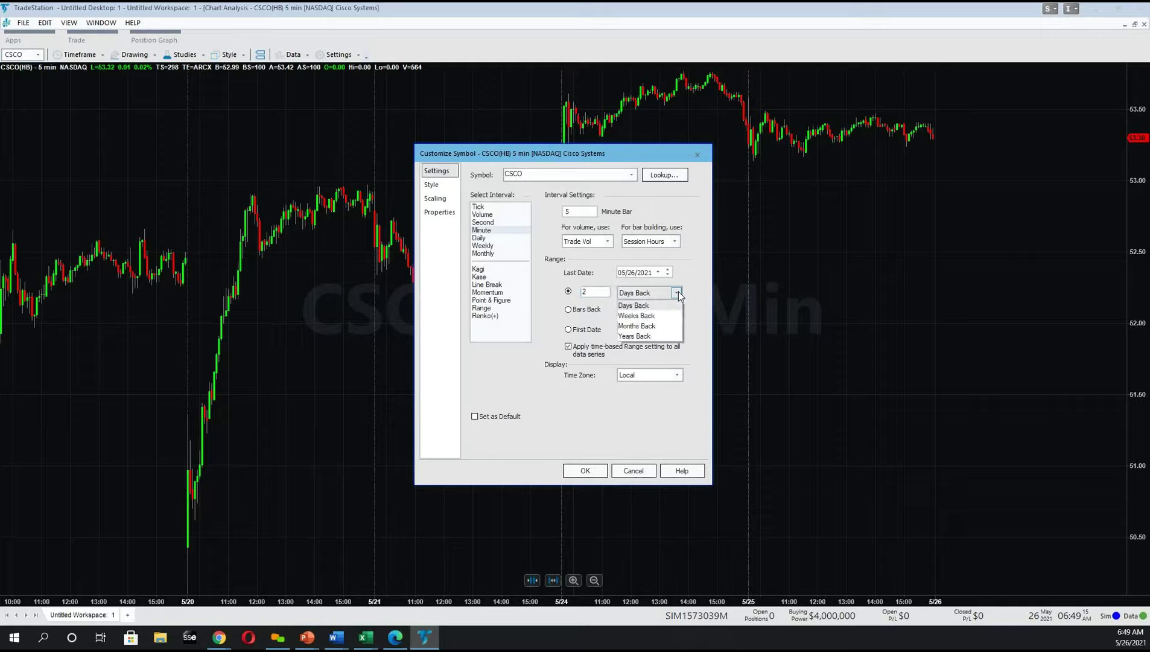
click(653, 328)
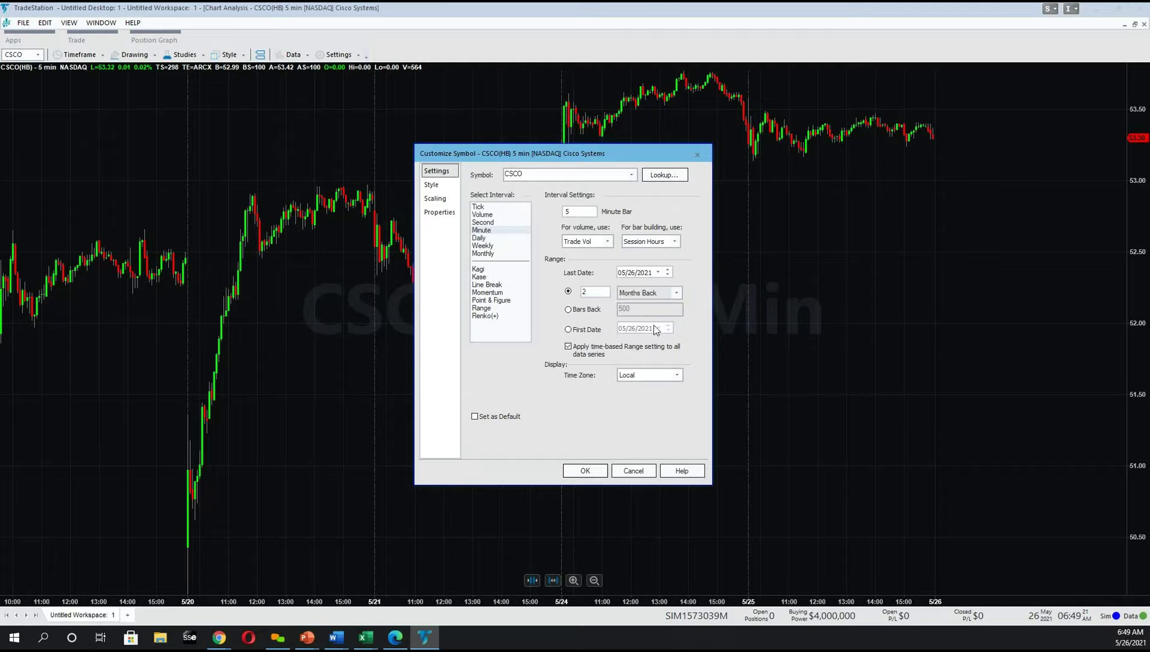
click(586, 470)
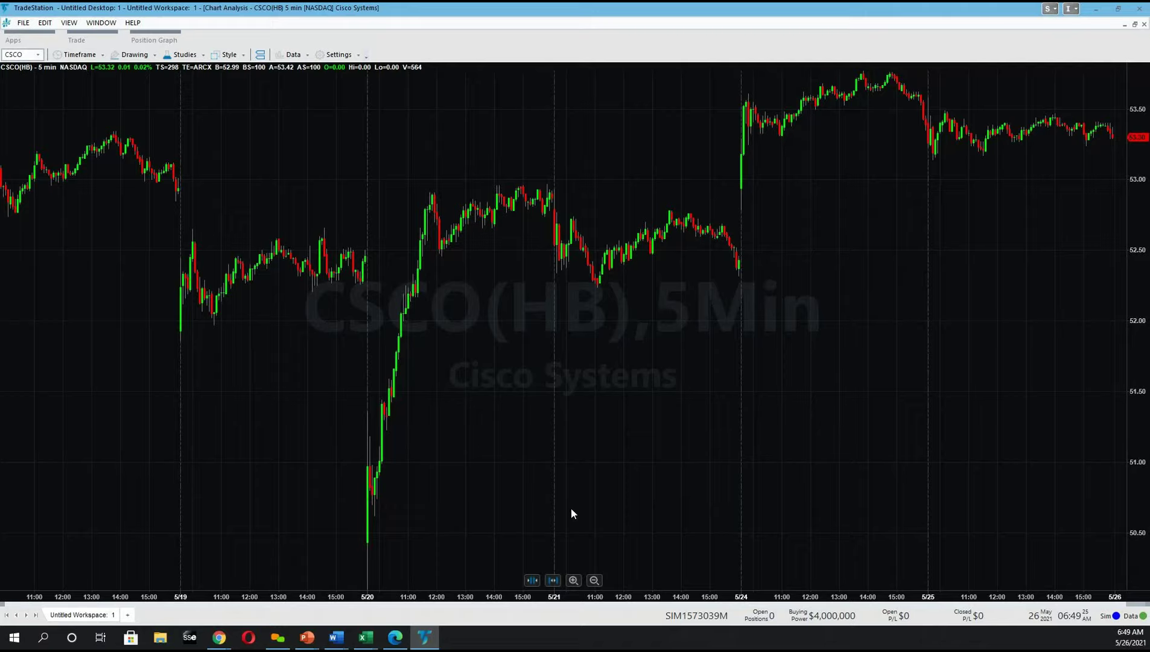
Step: Decrease the bar spacing to fit about a month of price history on the CSCO chart
click(546, 580)
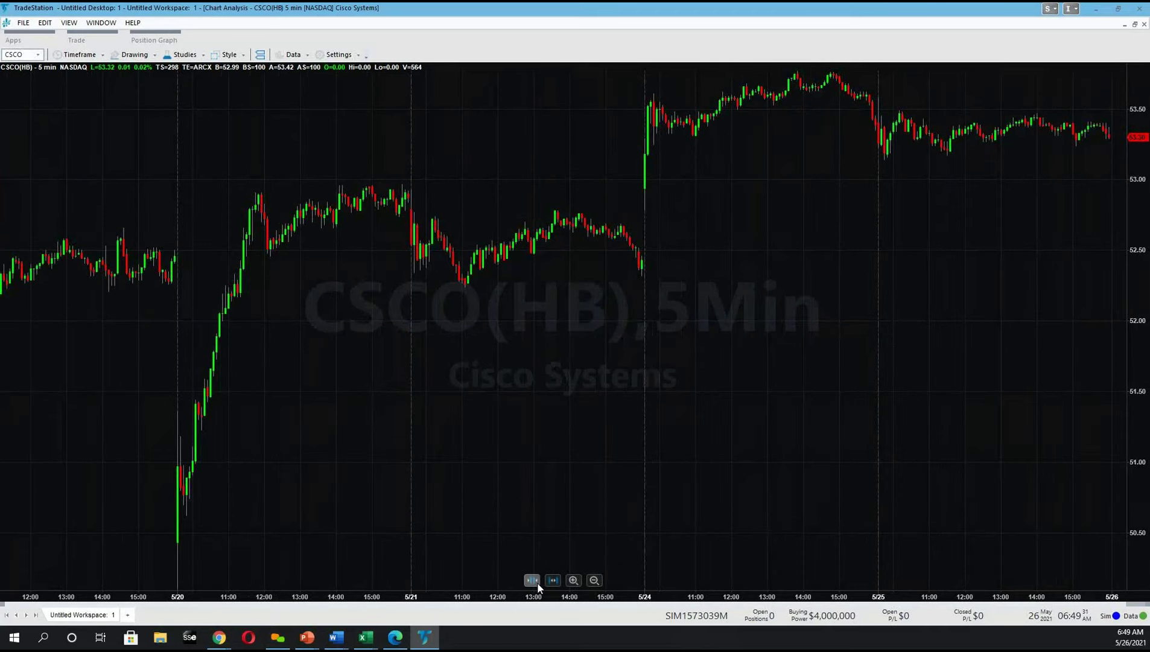
click(536, 581)
click(537, 581)
click(537, 581)
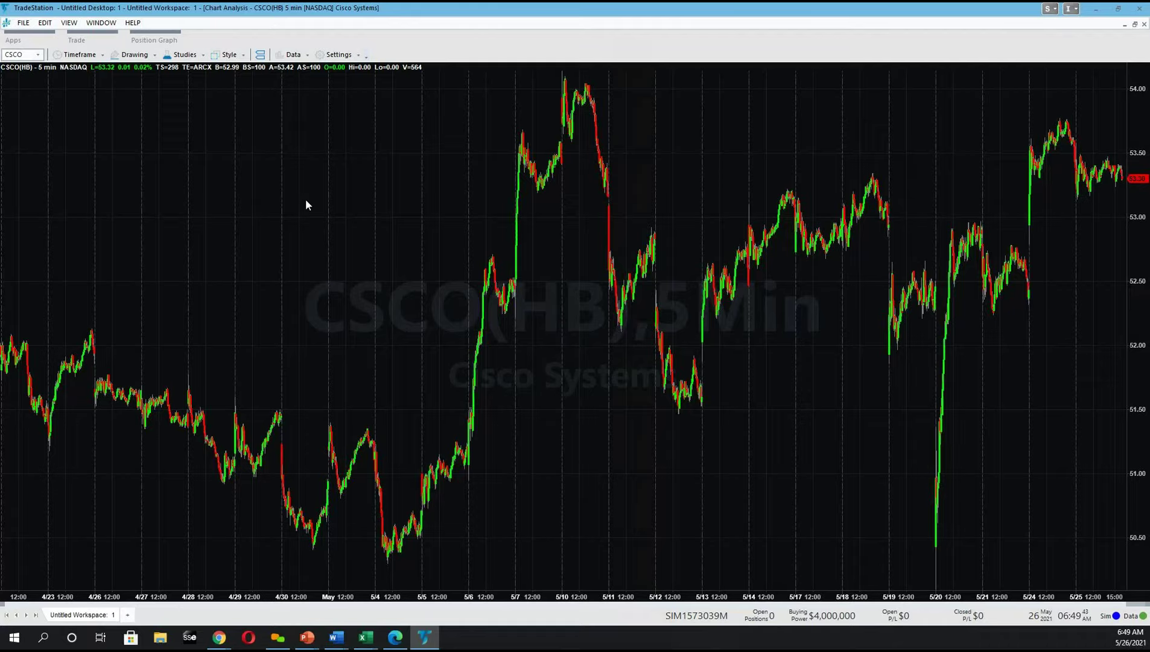
Step: Add the Strategy Equity indicator to the CSCO chart
click(185, 55)
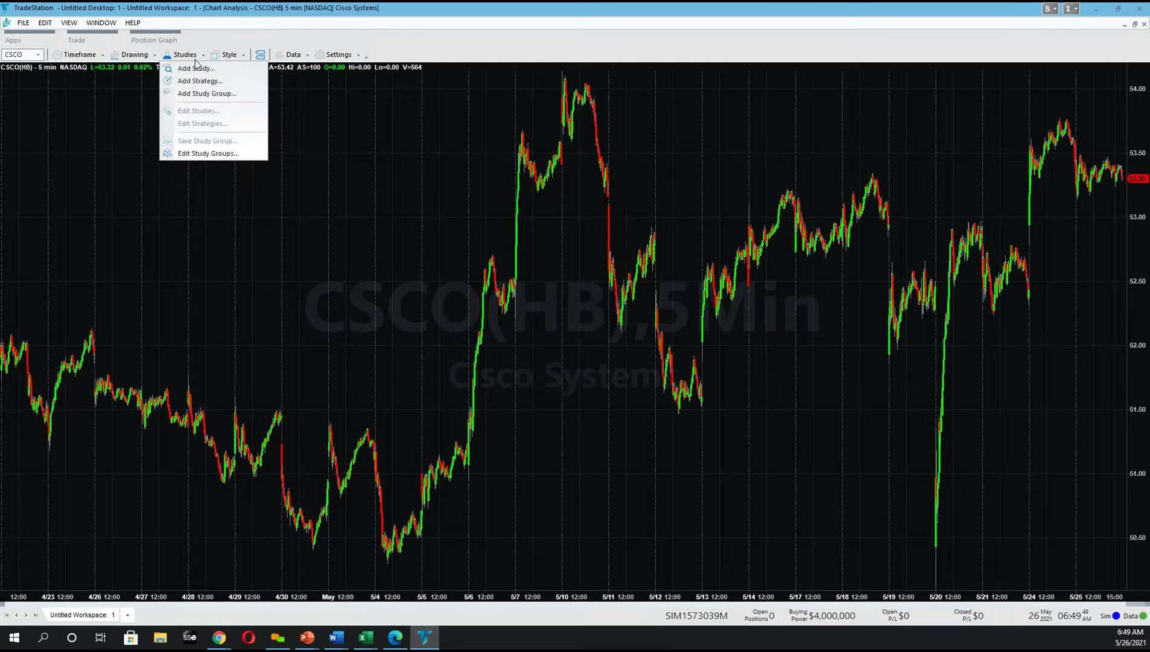
click(196, 68)
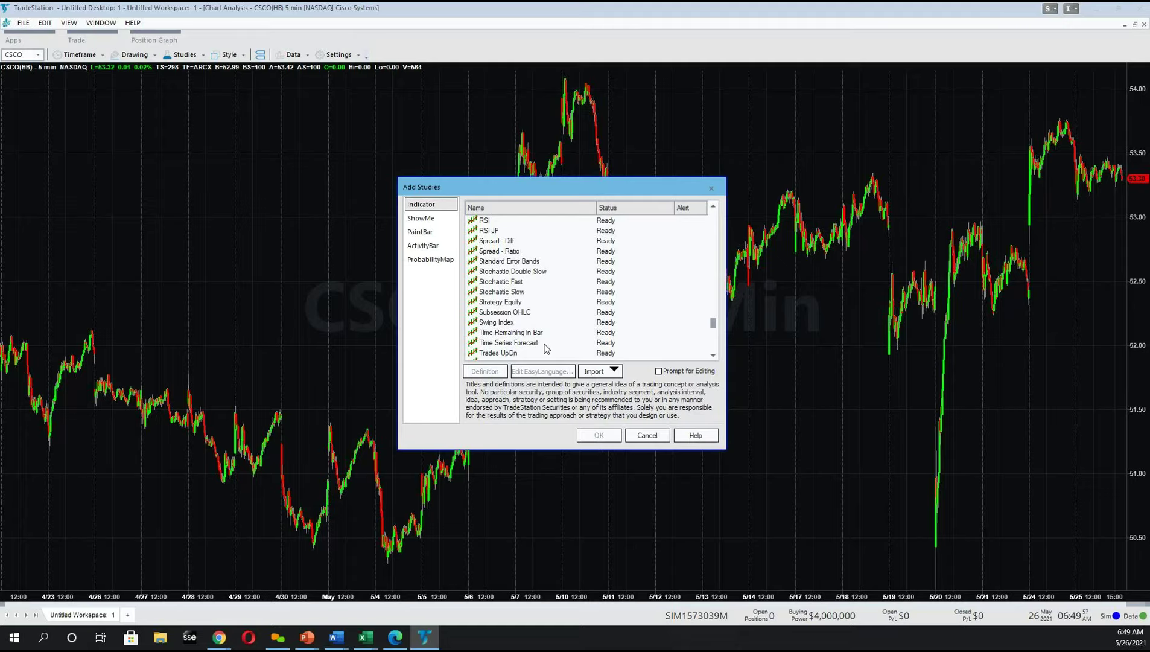
click(507, 306)
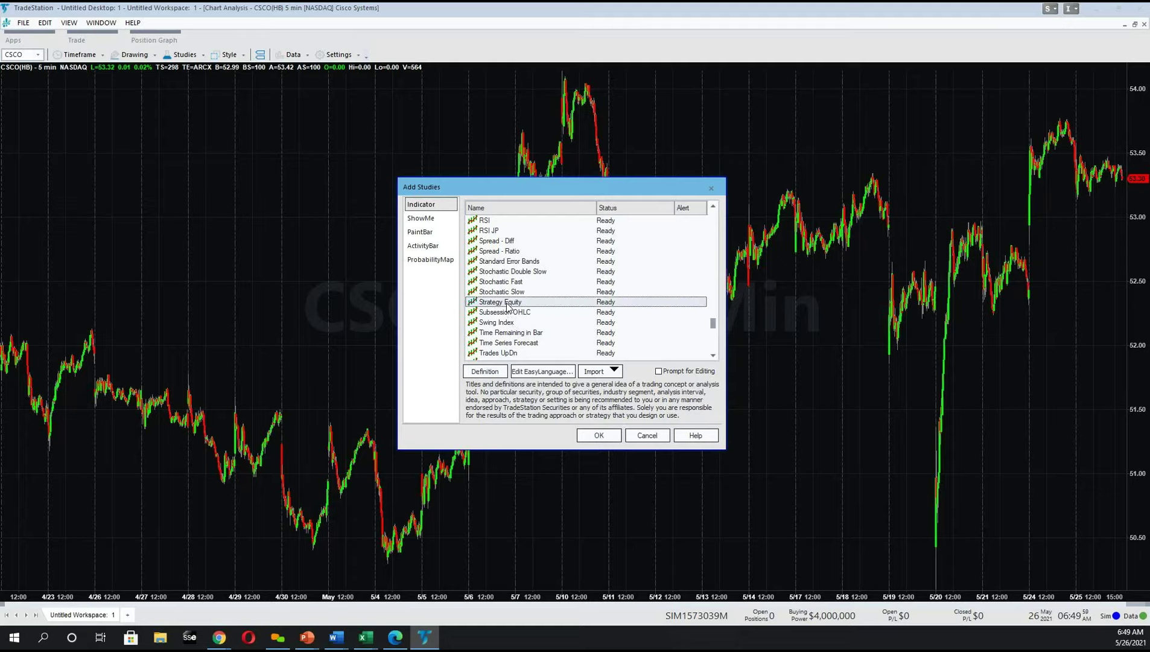
click(596, 437)
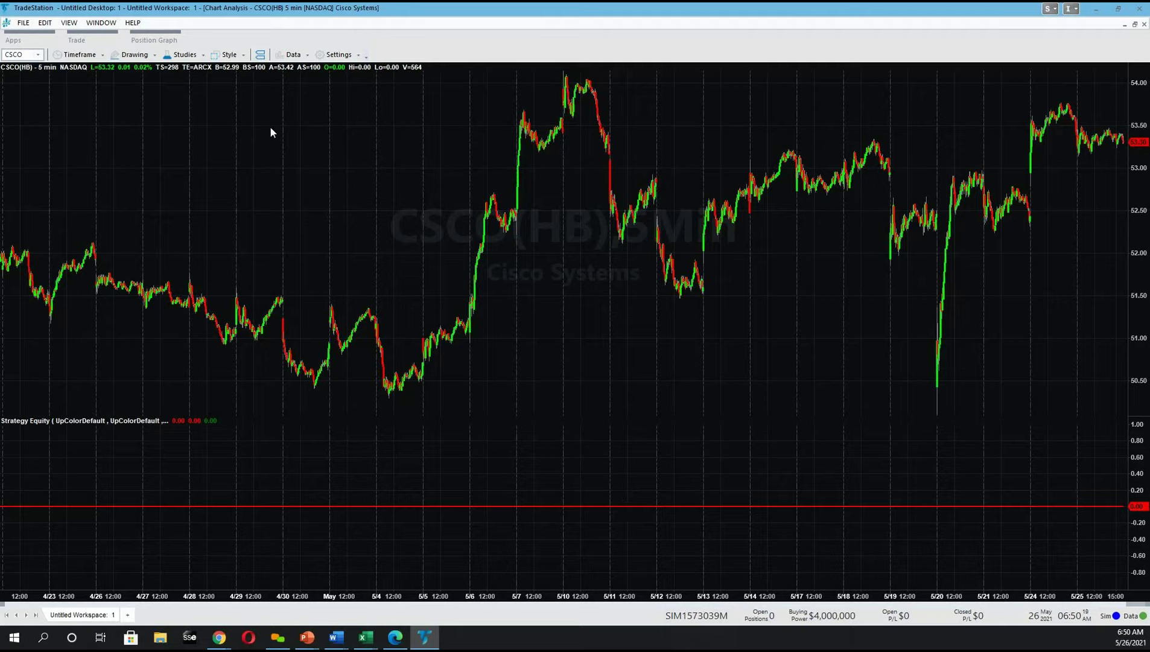
Step: Add the UltraAlgo strategy to the CSCO chart with prompting for editing enabled
click(192, 55)
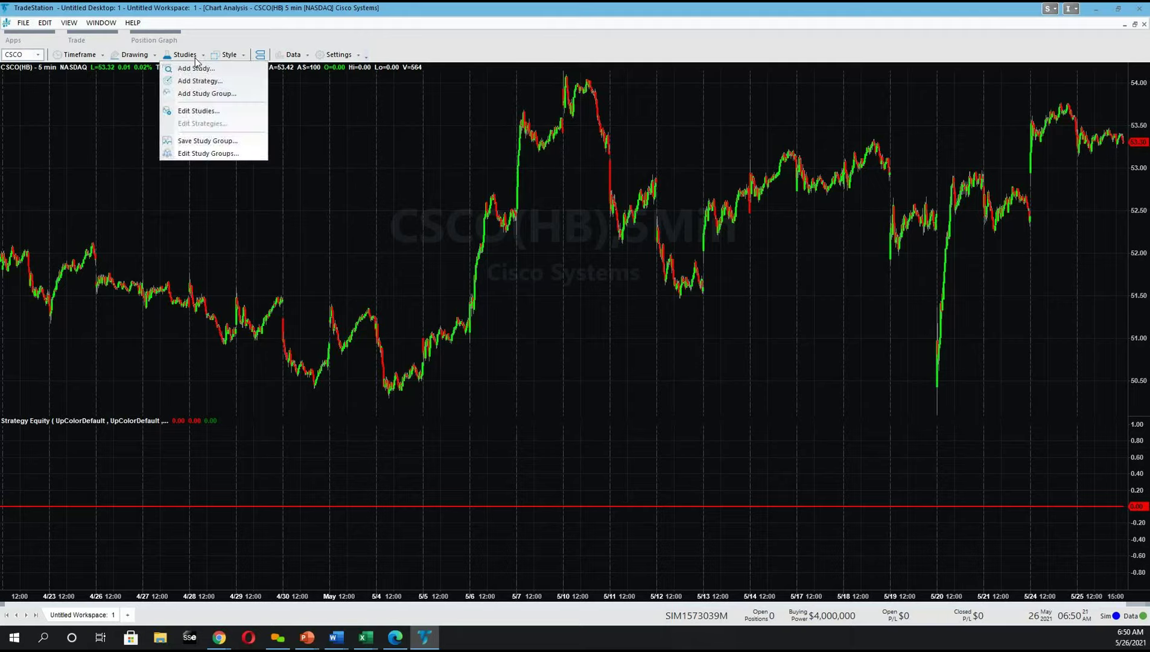
click(198, 82)
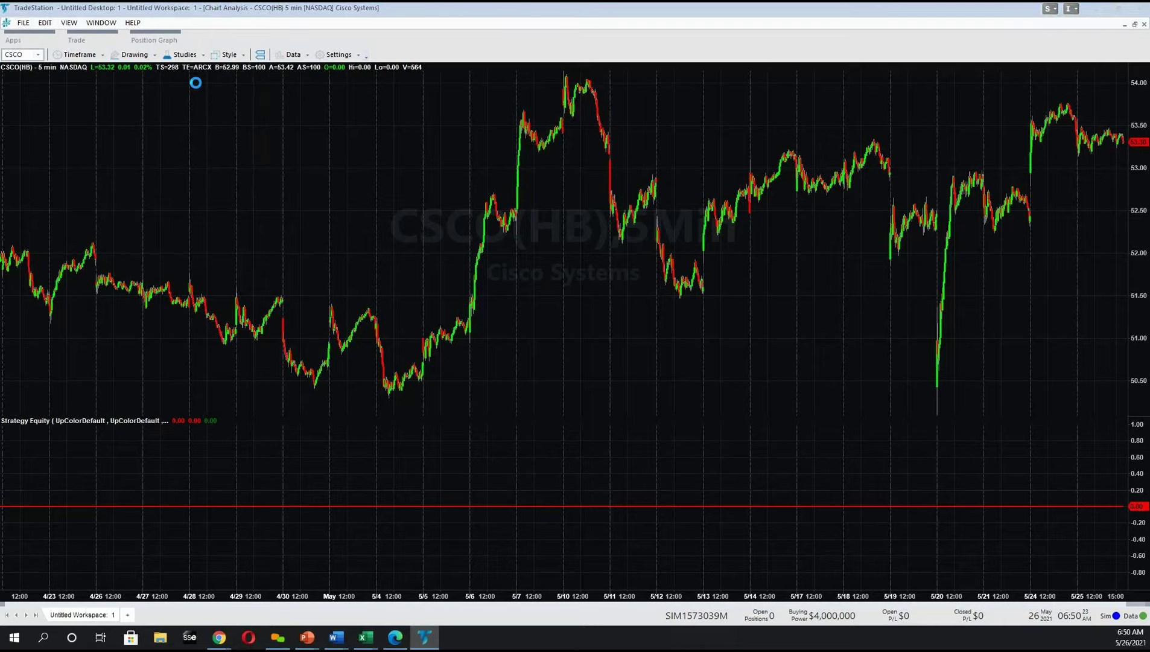
scroll(530, 272, down, 12)
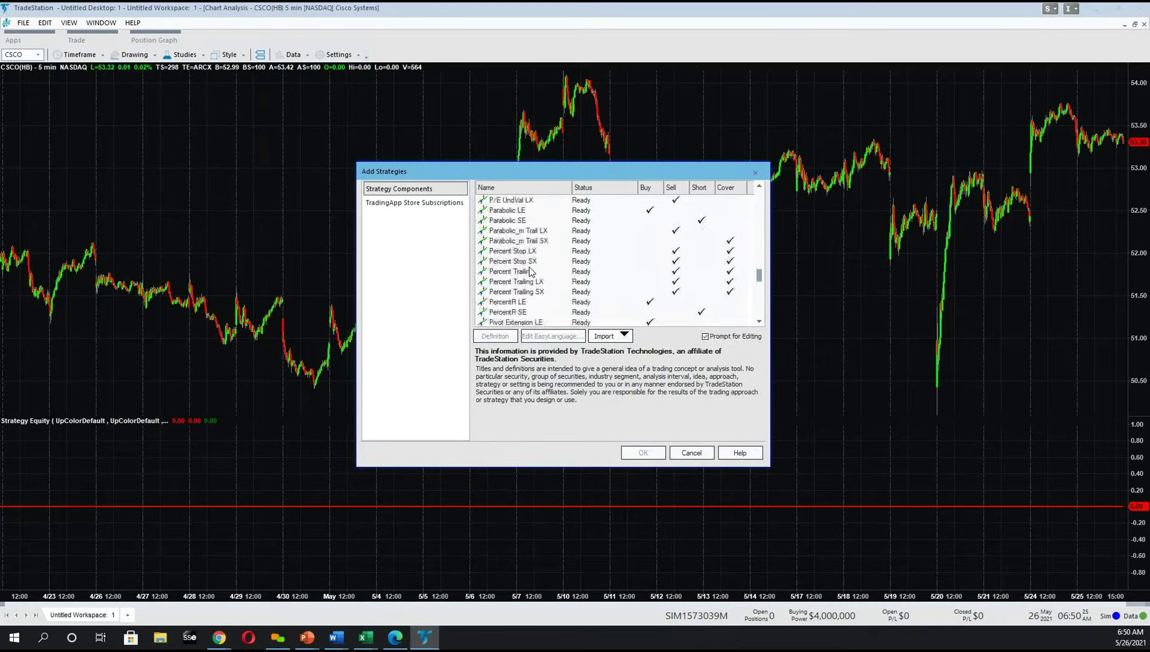
click(503, 252)
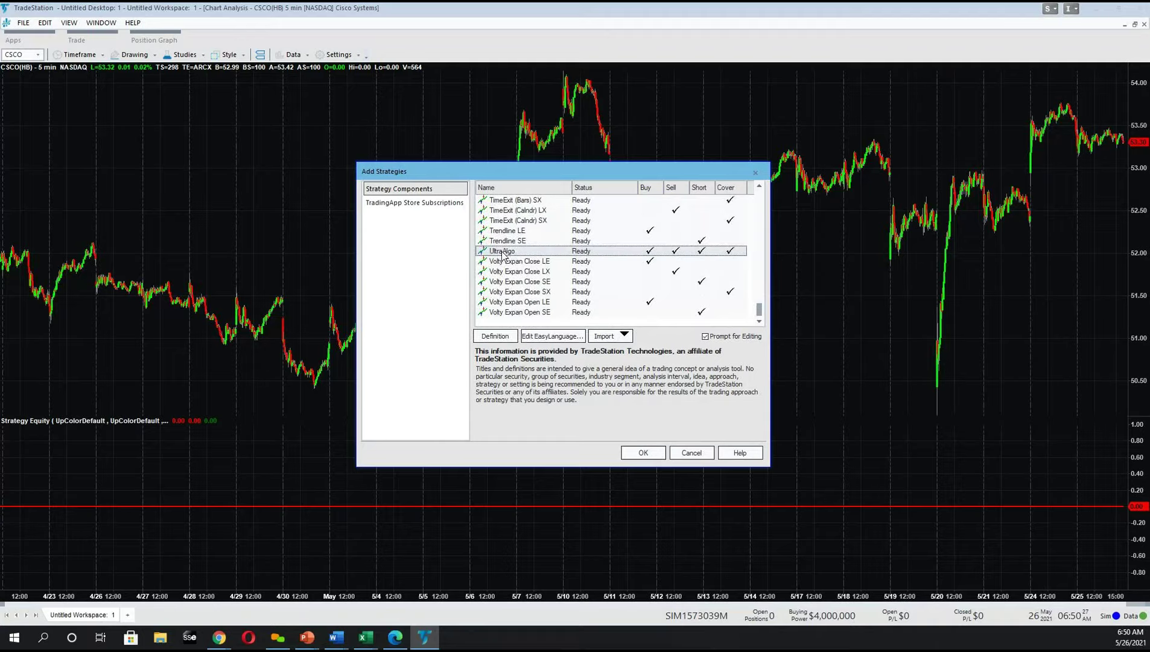
click(643, 455)
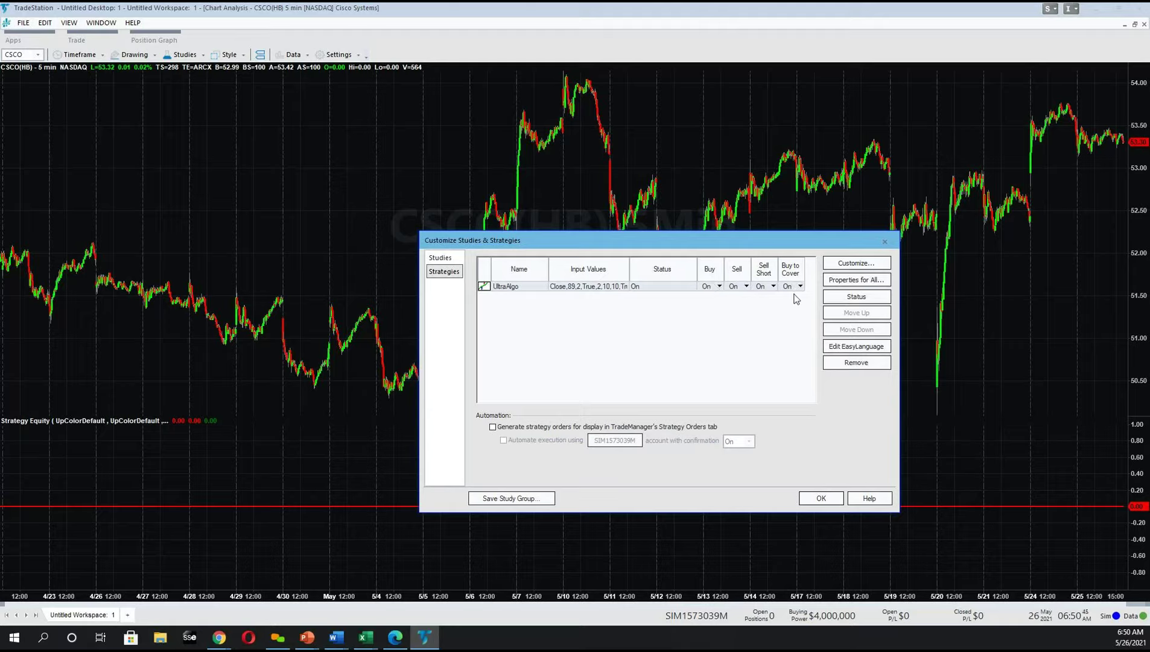
Step: Apply the UltraAlgo strategy to the chart and define an optimization range for its Gain input from 1 to 8 in increments of 1
click(821, 500)
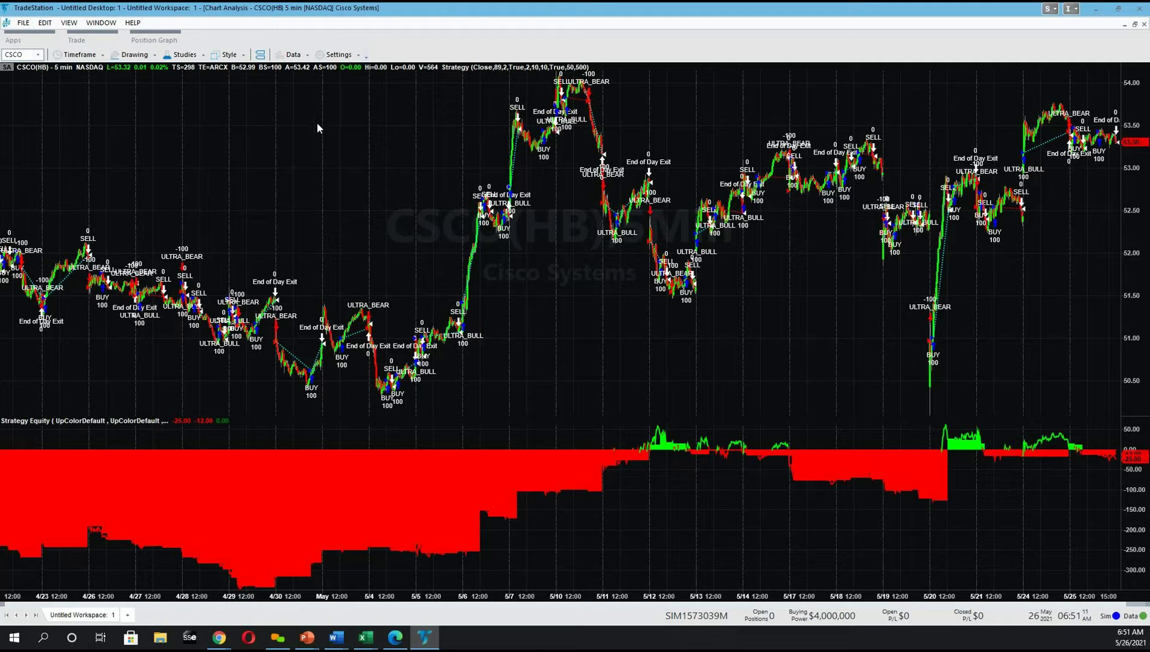
click(196, 59)
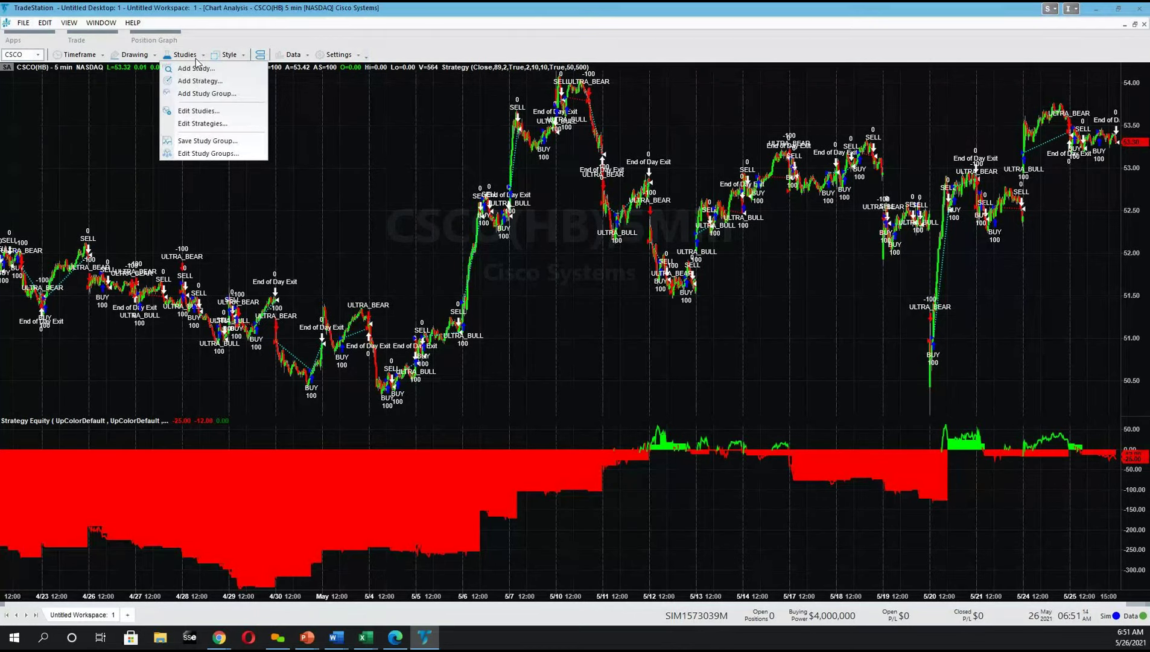
click(210, 125)
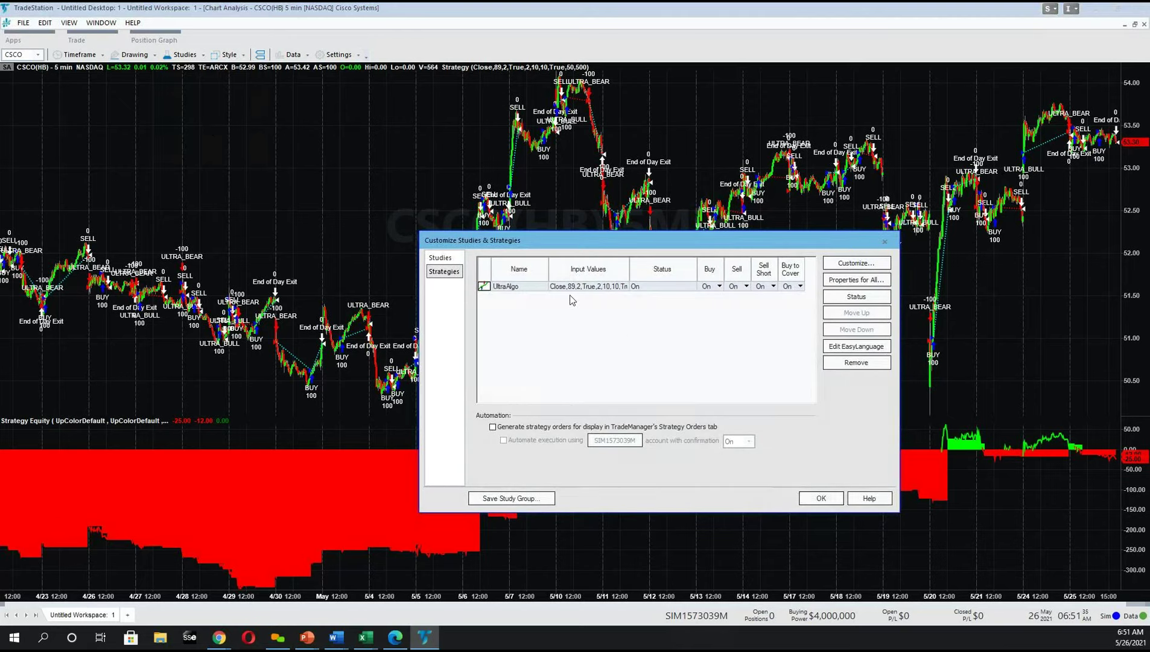
click(541, 288)
click(861, 266)
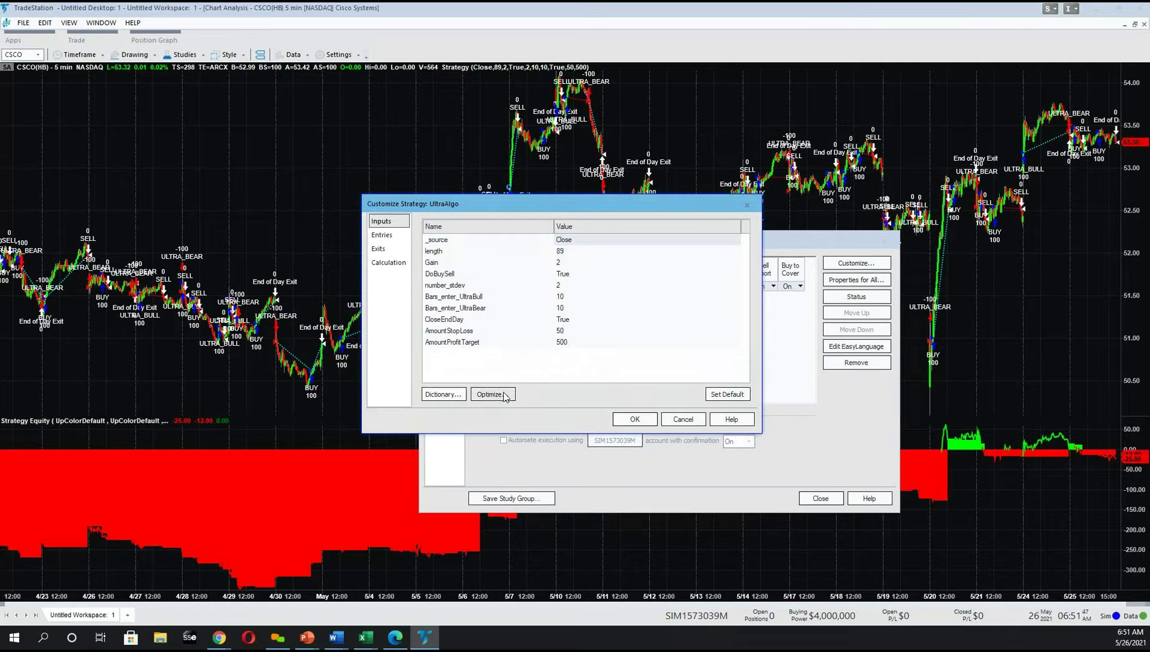
click(568, 265)
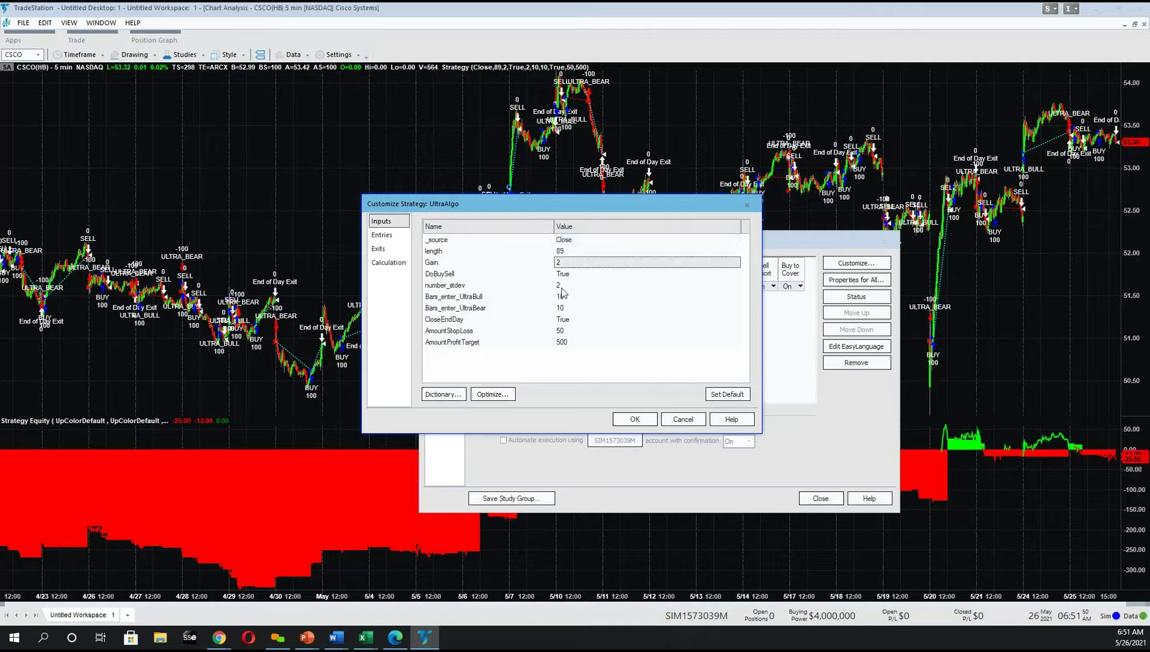
click(508, 394)
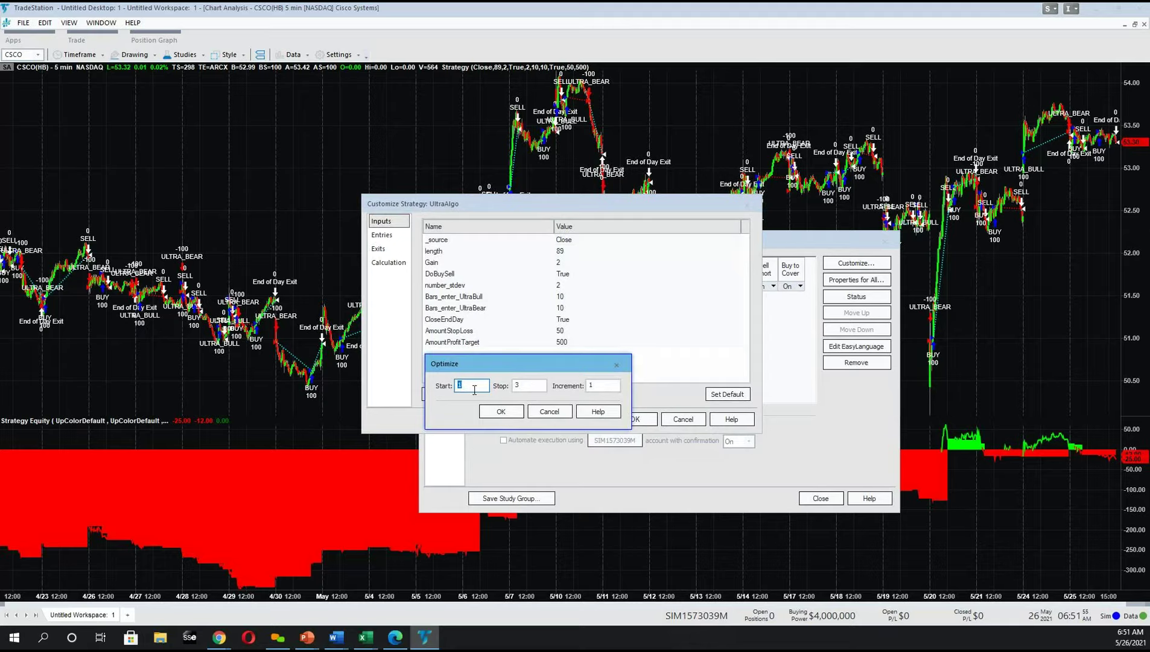
Step: Set the number_stdev optimization range from 1 to 5 in increments of 1, then run the exhaustive UltraAlgo optimization
click(526, 385)
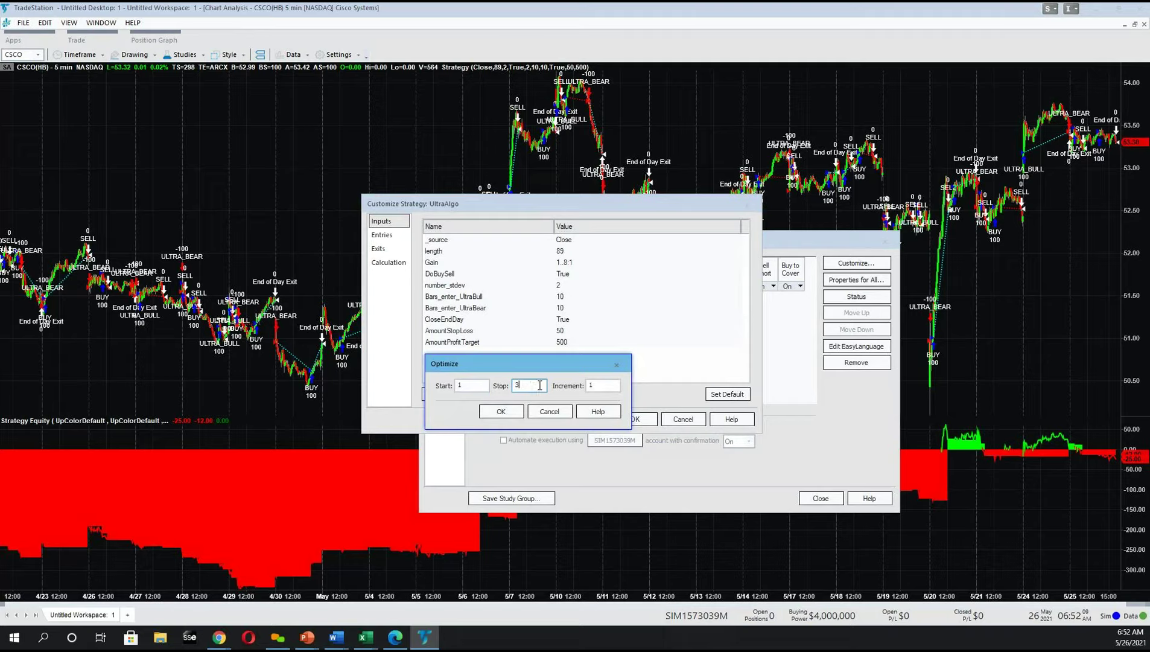
text(5)
click(501, 411)
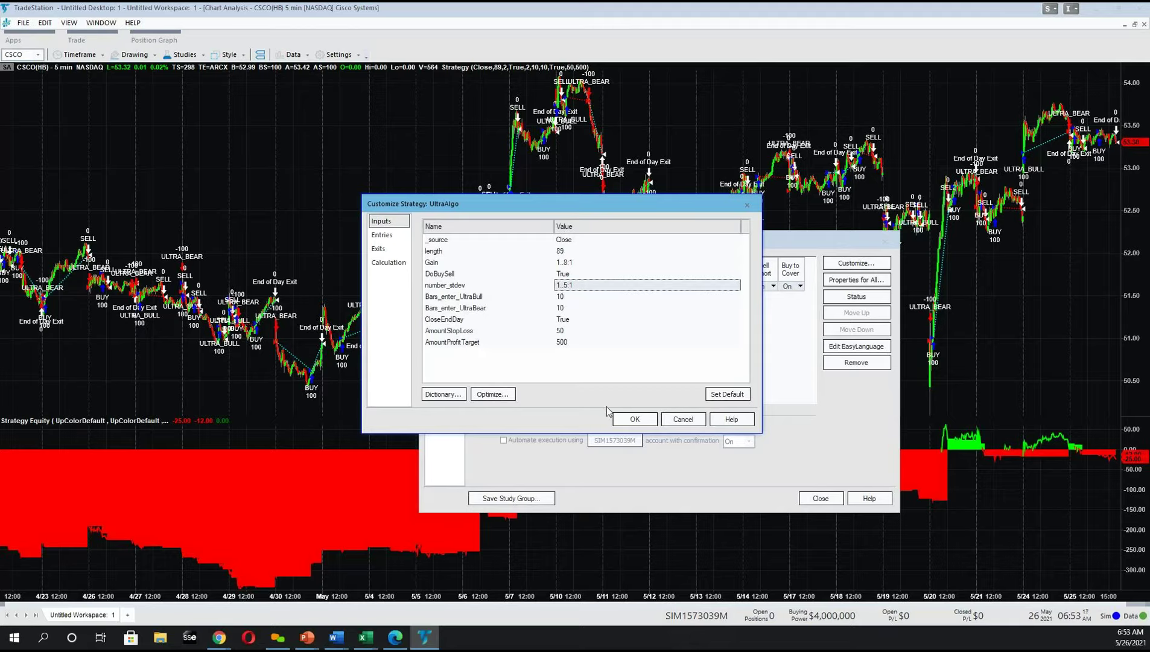
click(646, 425)
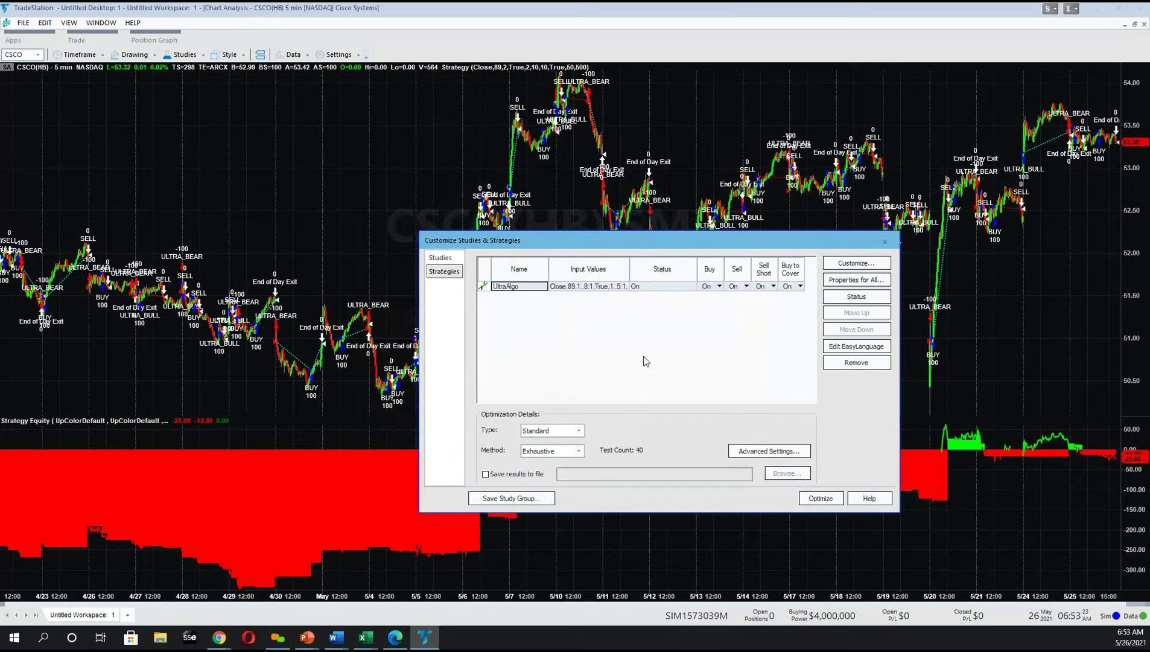
click(821, 500)
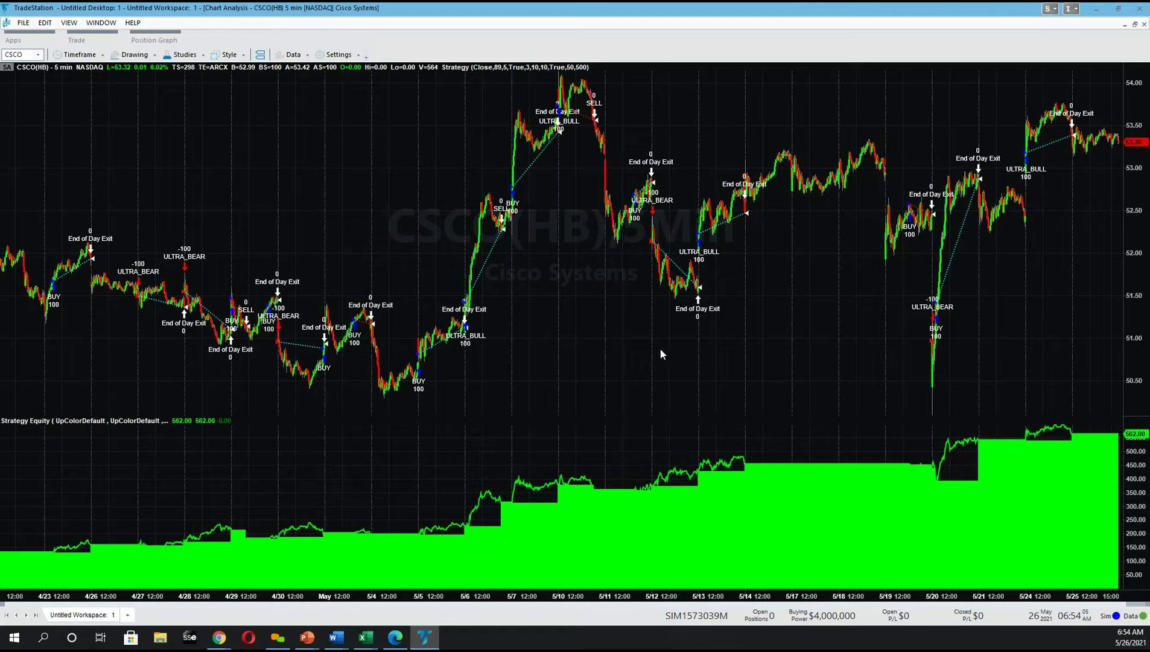
Step: Set UltraAlgo's CloseEndDay input to False and apply the change to the CSCO chart
click(183, 55)
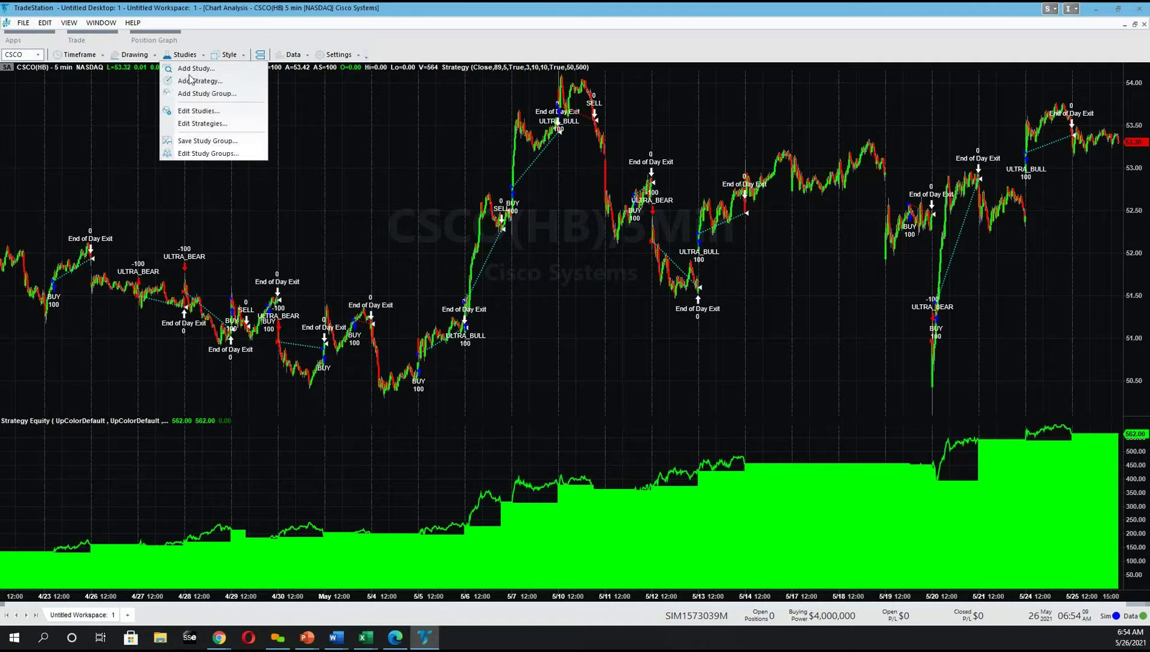
click(199, 124)
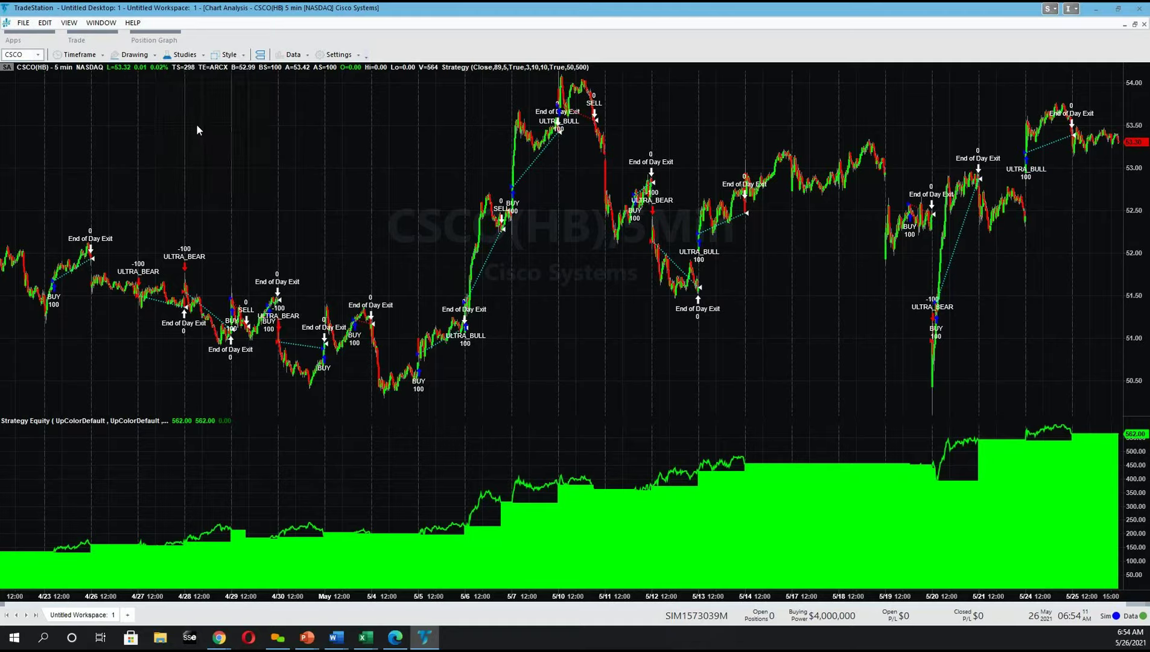
click(588, 287)
click(856, 263)
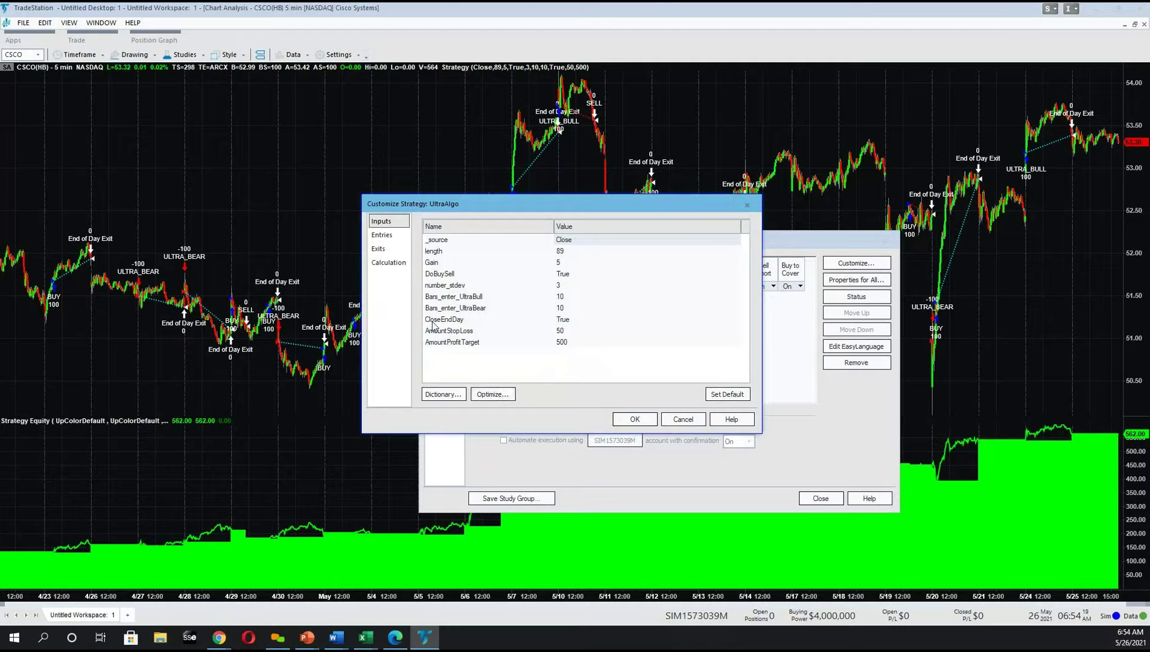
click(569, 325)
click(573, 324)
key(shift+Home)
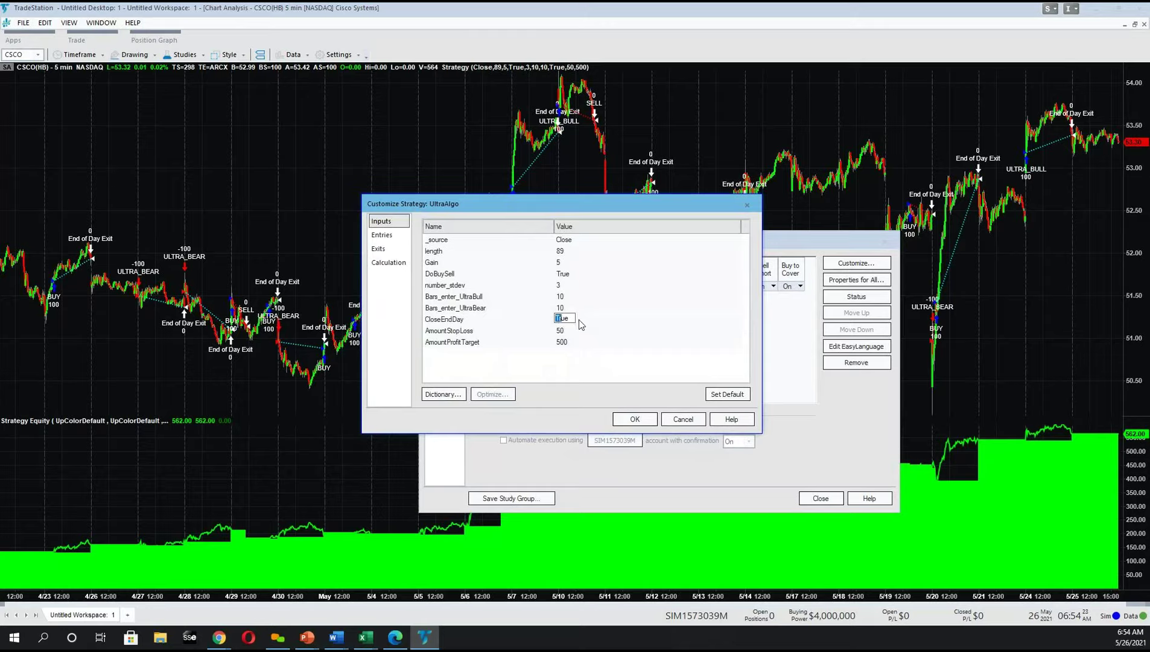
text(False)
click(639, 418)
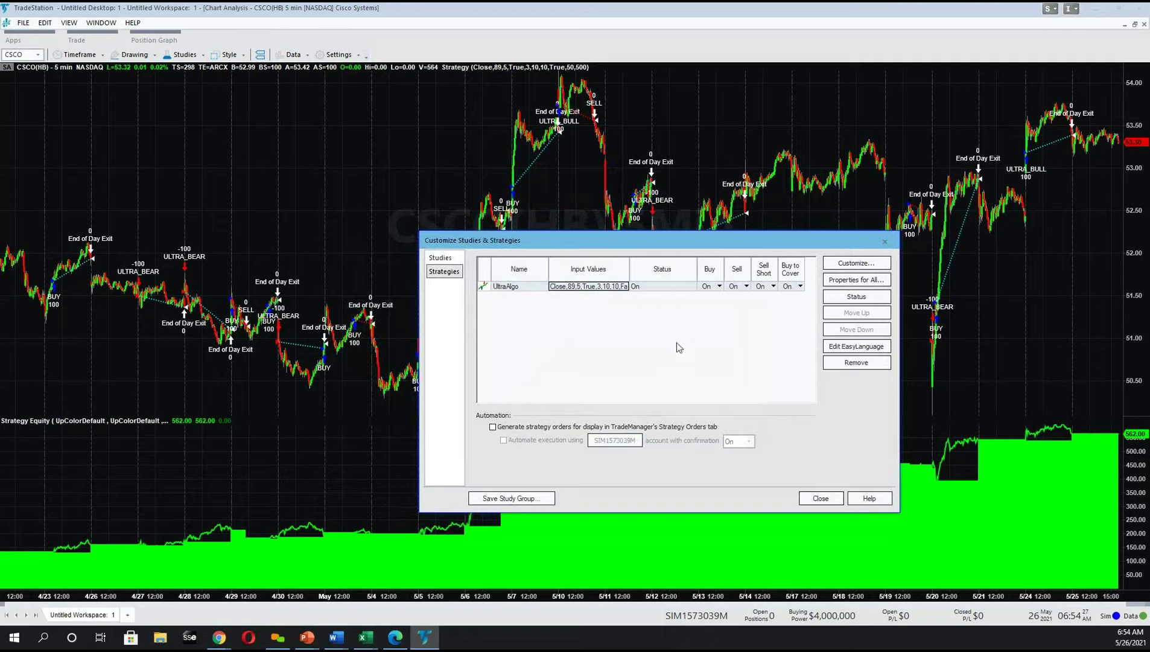
click(823, 499)
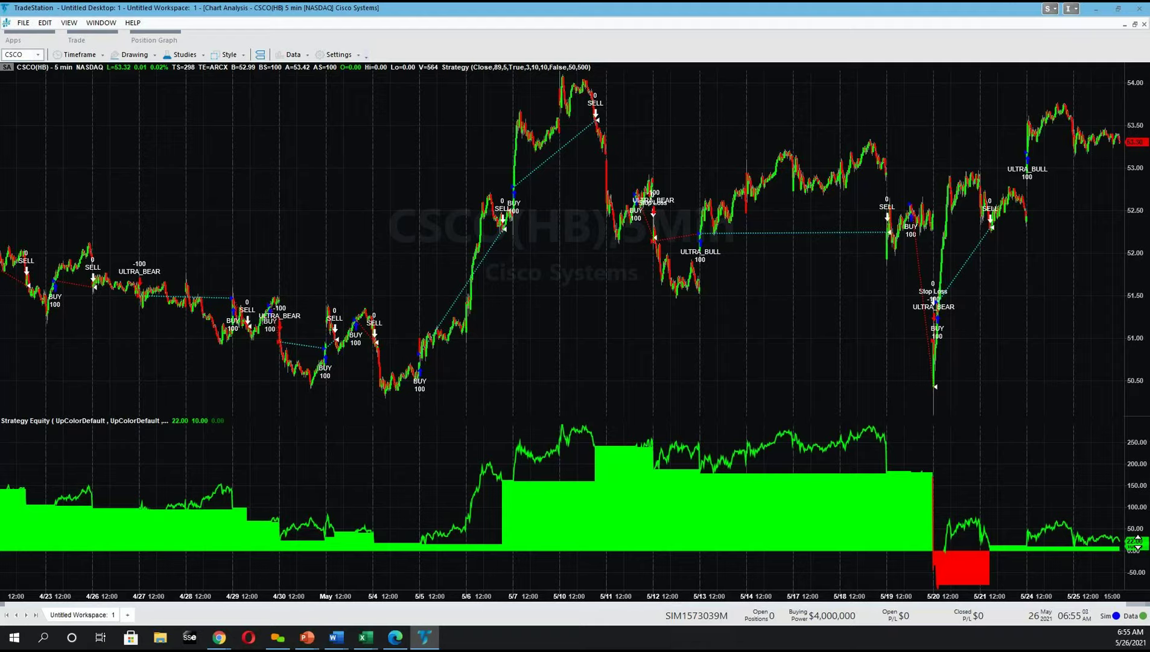
Step: Reopen the UltraAlgo strategy inputs and set Gain to optimize again from 1 to 8 in increments of 1
click(185, 54)
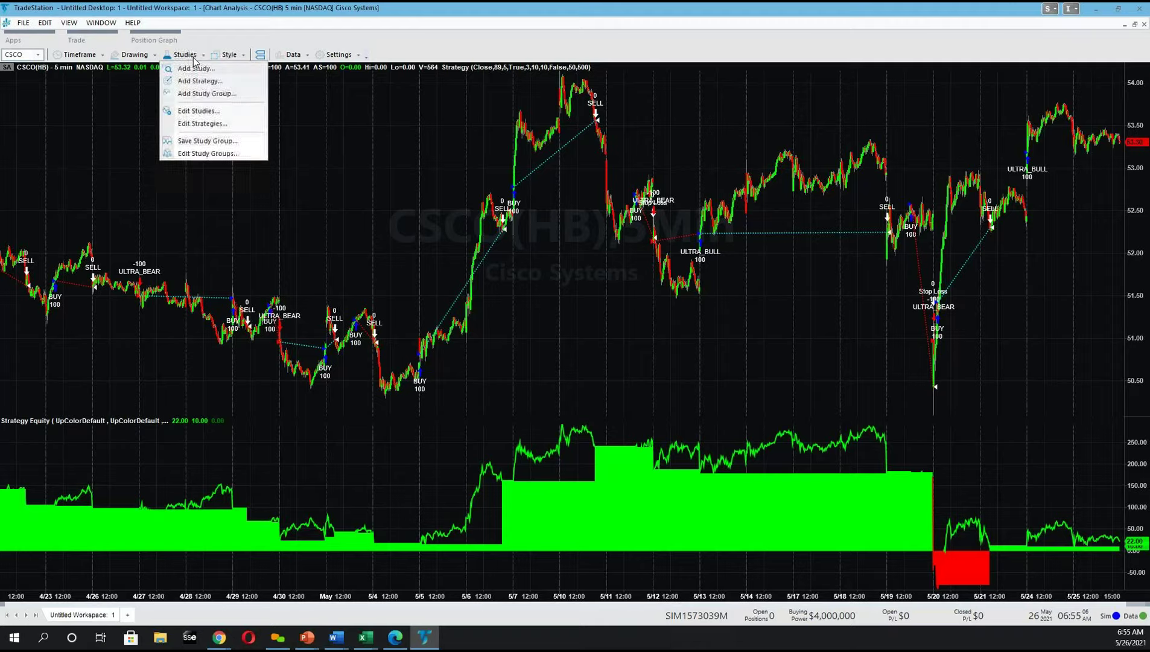
click(202, 124)
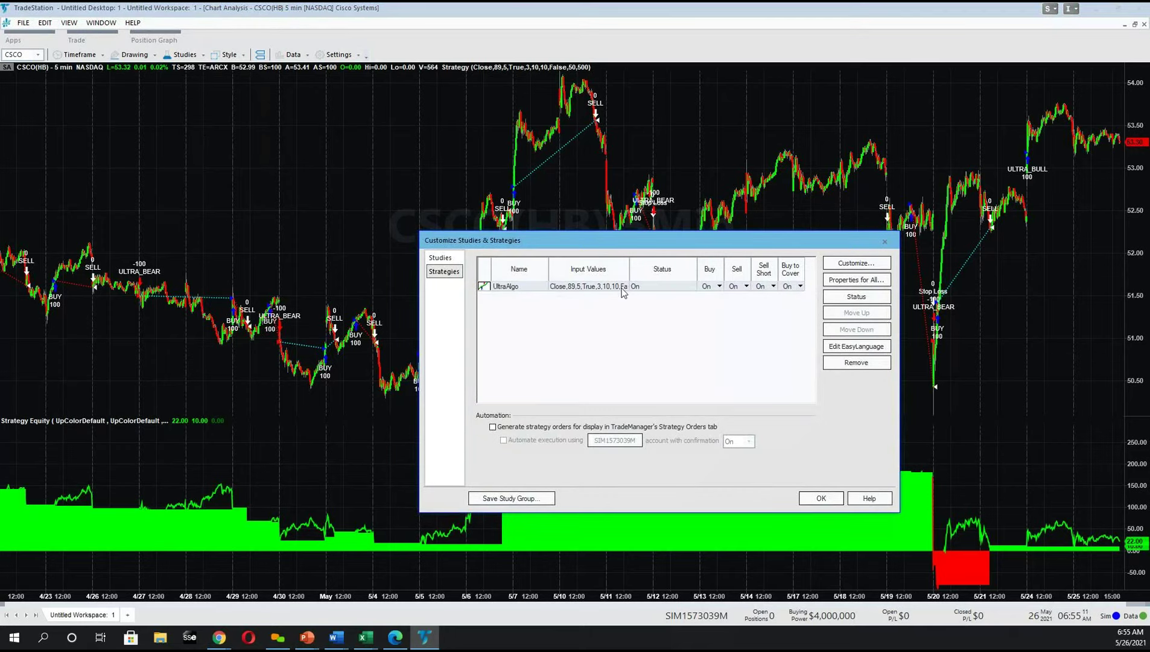
click(843, 266)
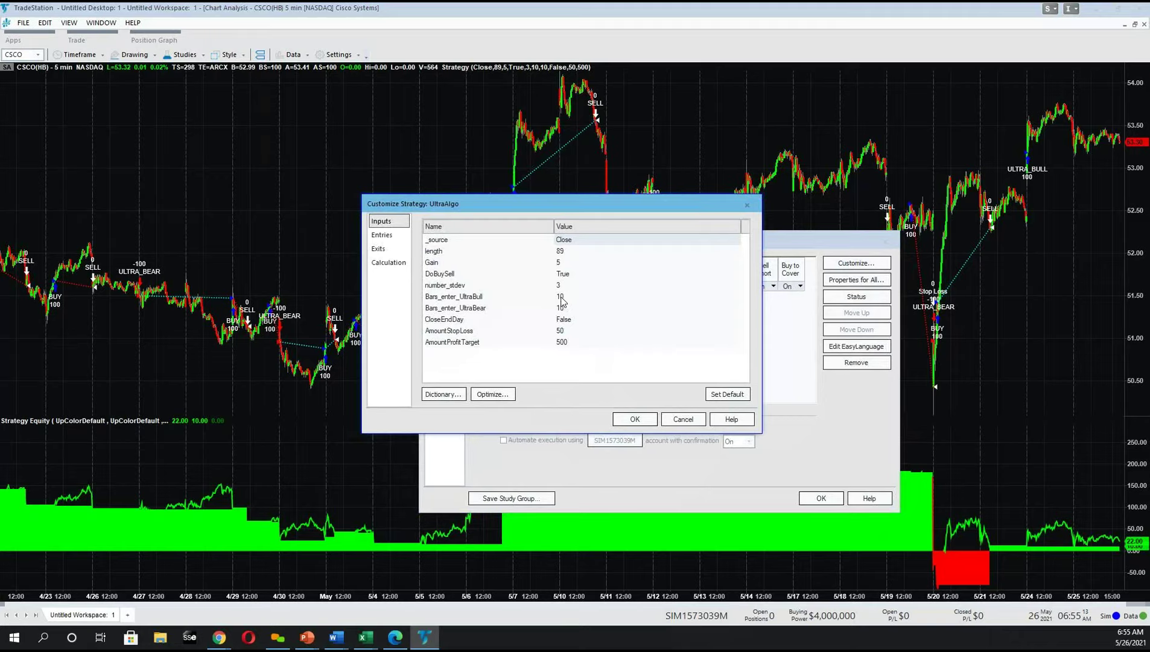
click(565, 263)
click(493, 394)
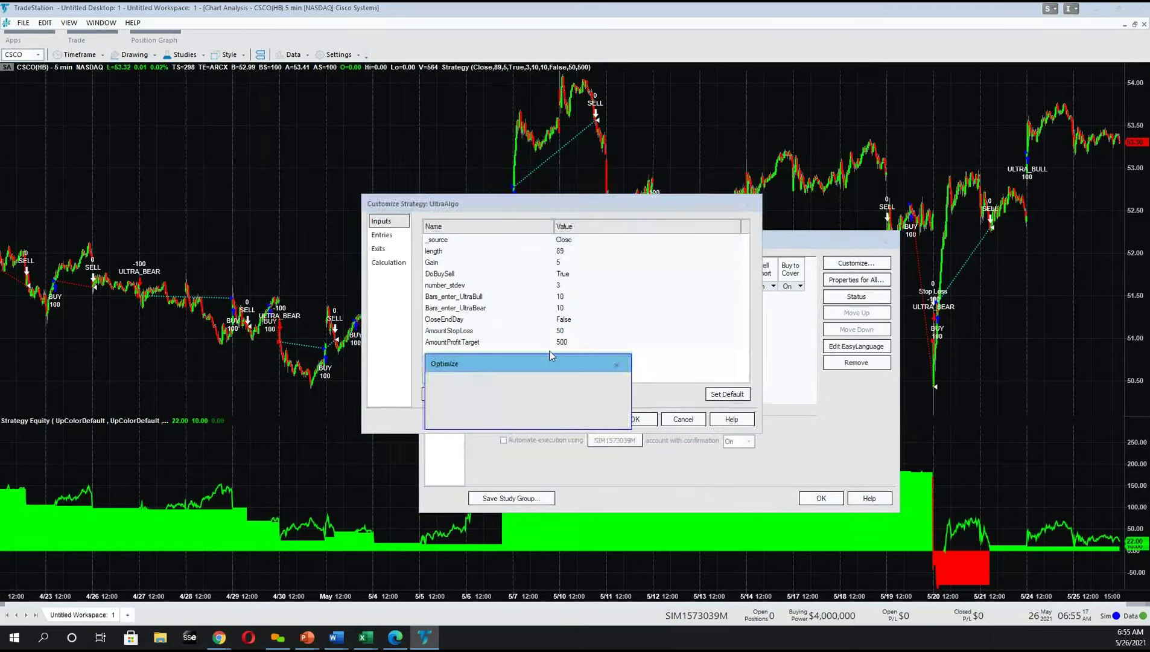
click(500, 412)
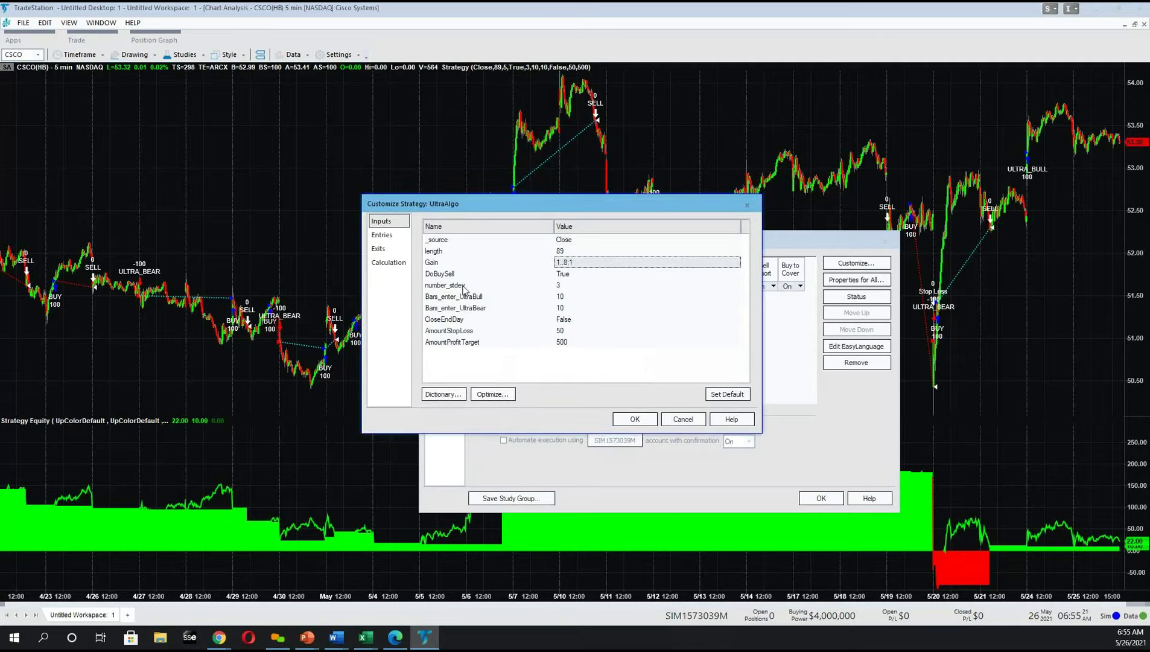
Step: Set number_stdev to optimize again from 1 to 5 in increments of 1 and rerun the optimization with CloseEndDay off
click(561, 285)
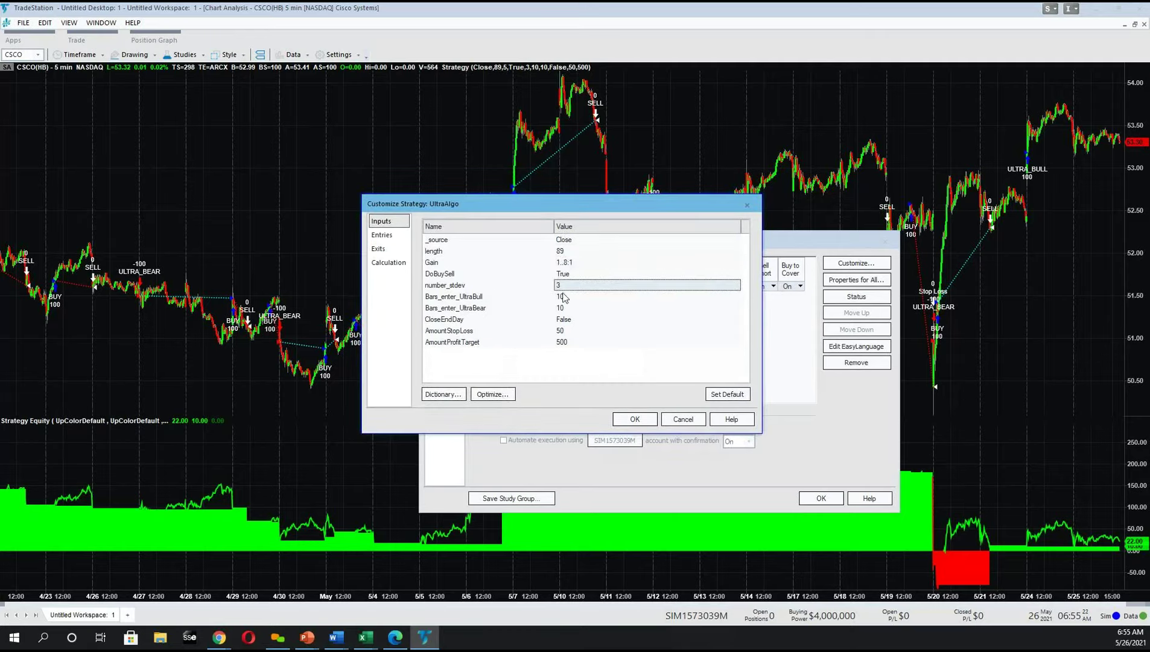
click(489, 396)
click(501, 411)
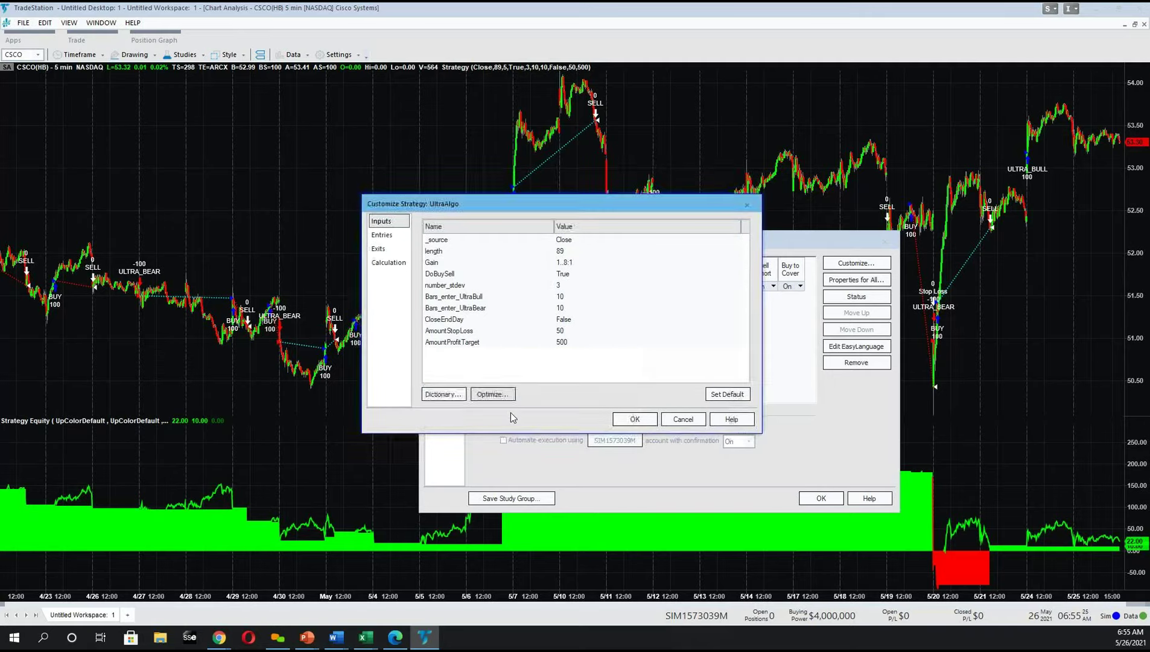
click(631, 425)
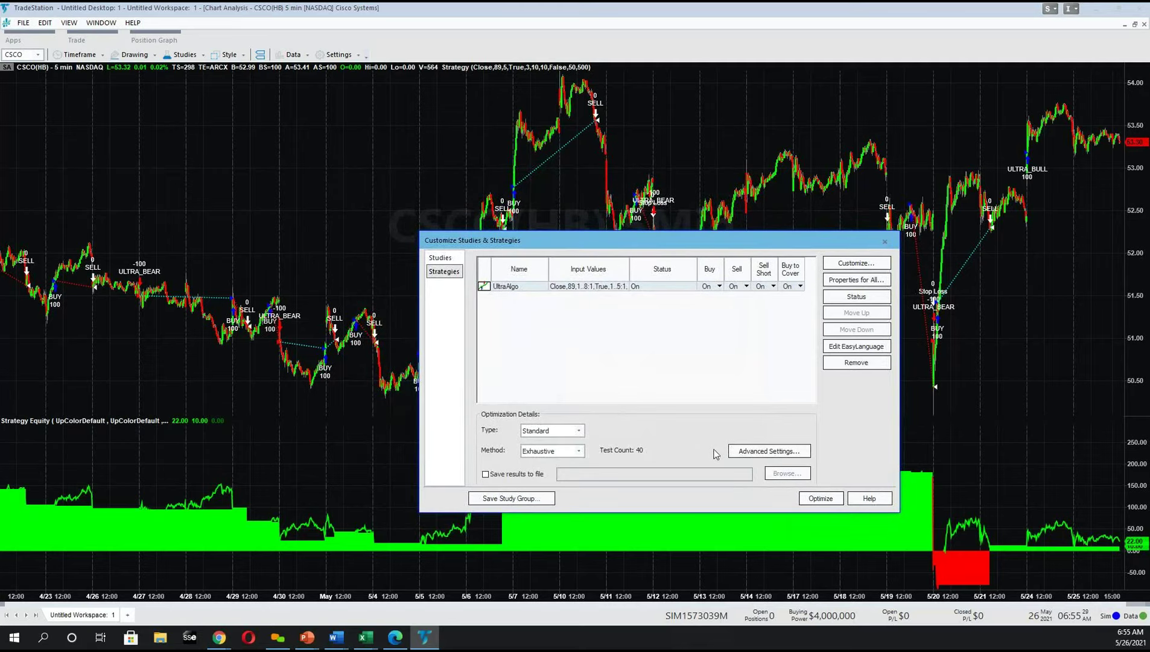
click(821, 500)
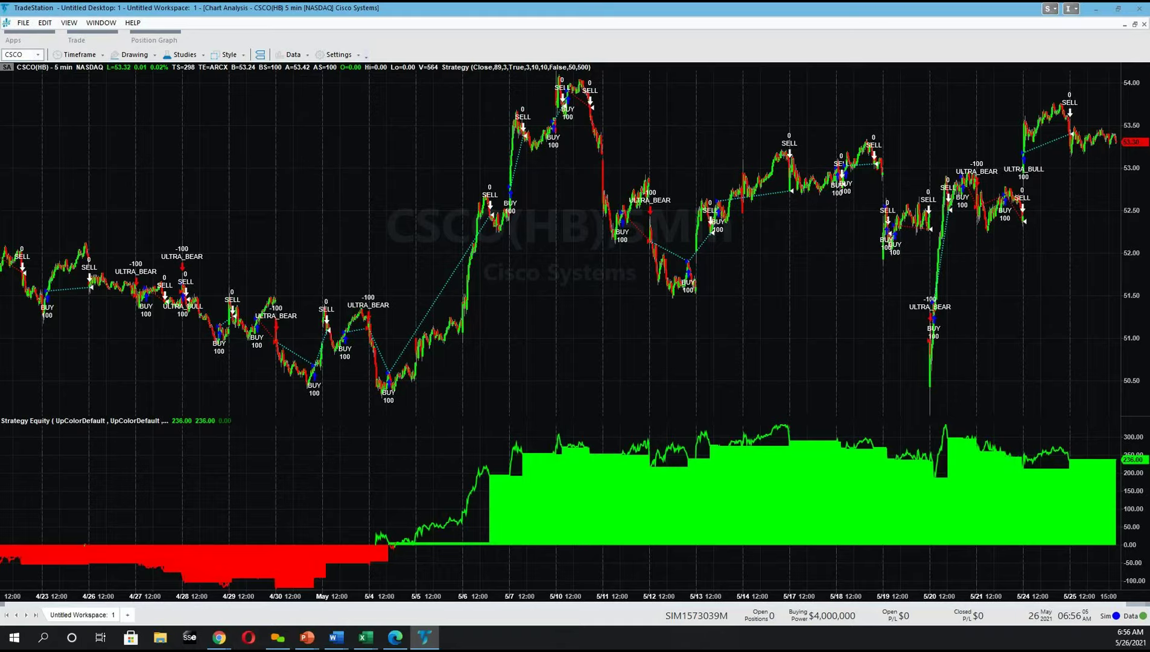
Step: Switch to the PowerPoint presentation
click(307, 637)
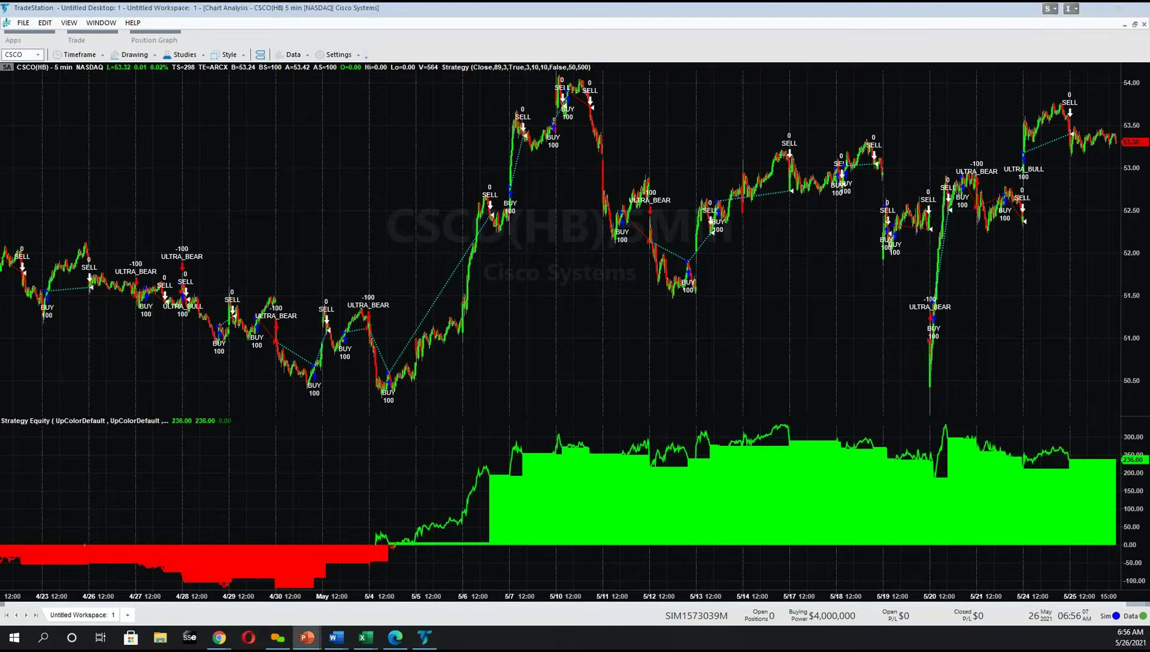